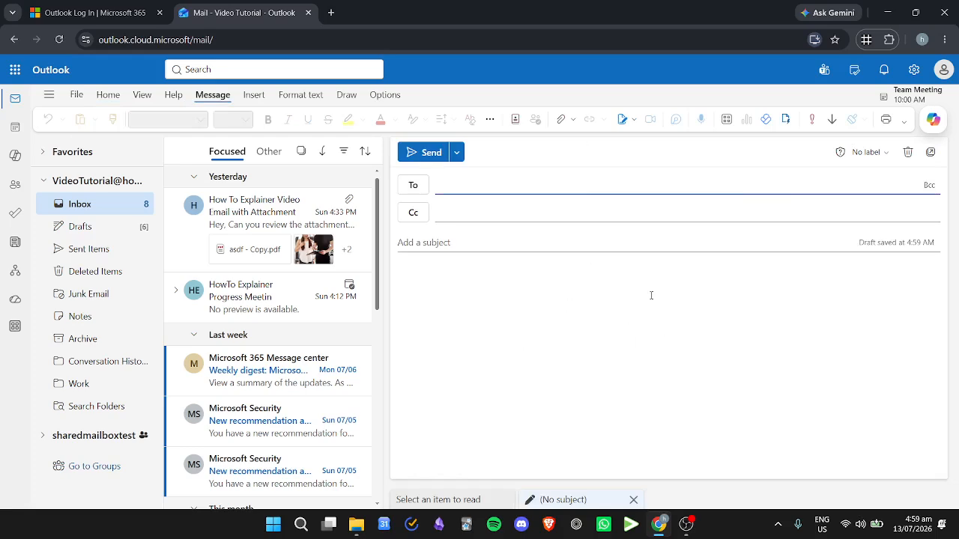
- Insert the existing "Signature Test" signature into the body of the blank email draft
left_click(494, 280)
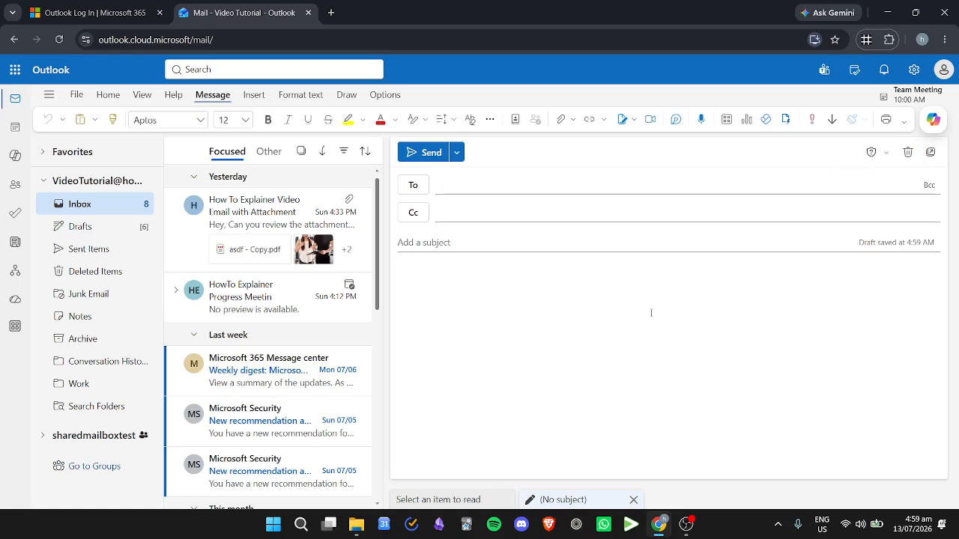
left_click(253, 94)
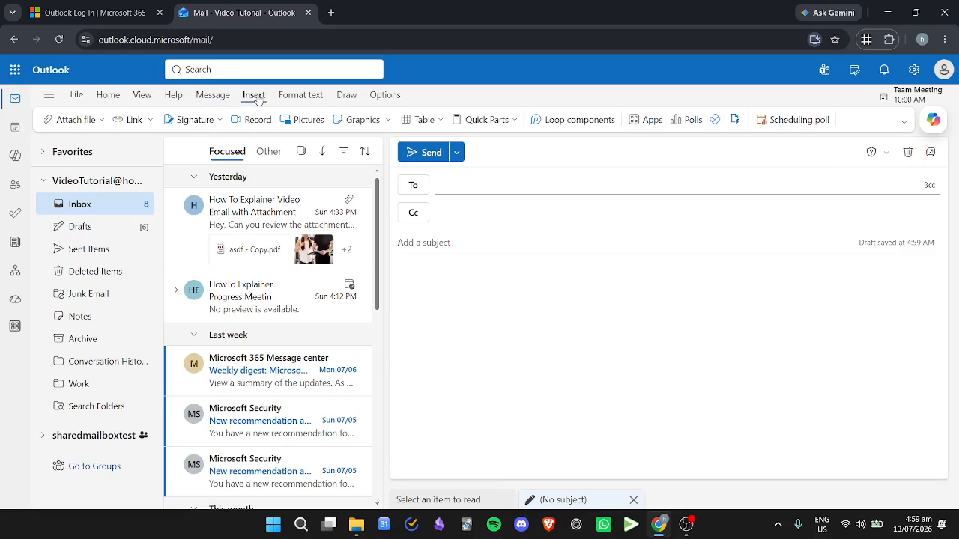
left_click(195, 124)
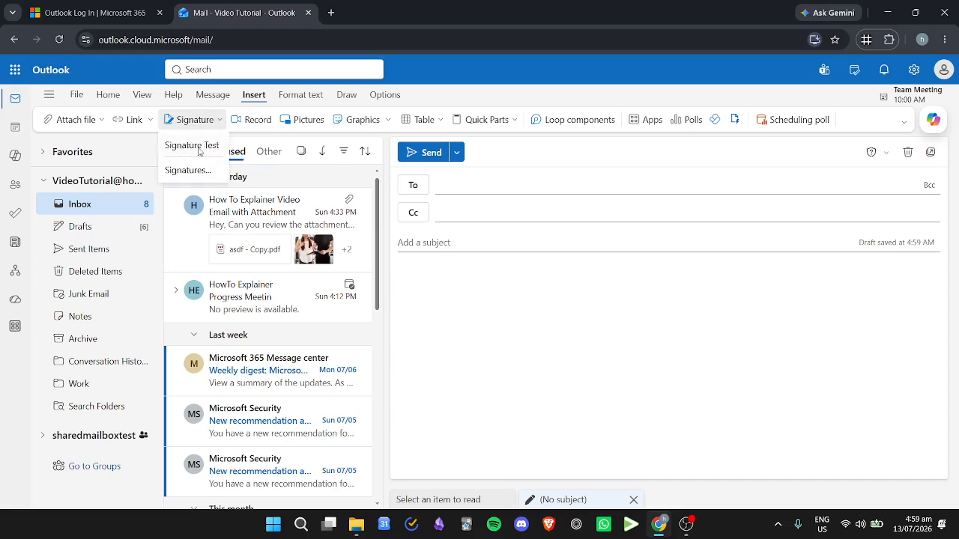
left_click(198, 146)
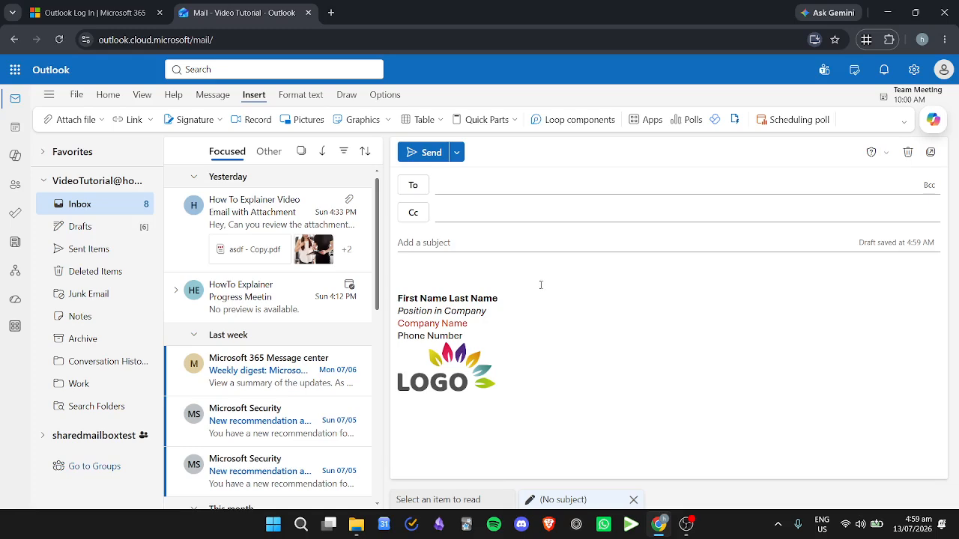
- Open the signature management settings from the email draft and close them again
left_click(187, 119)
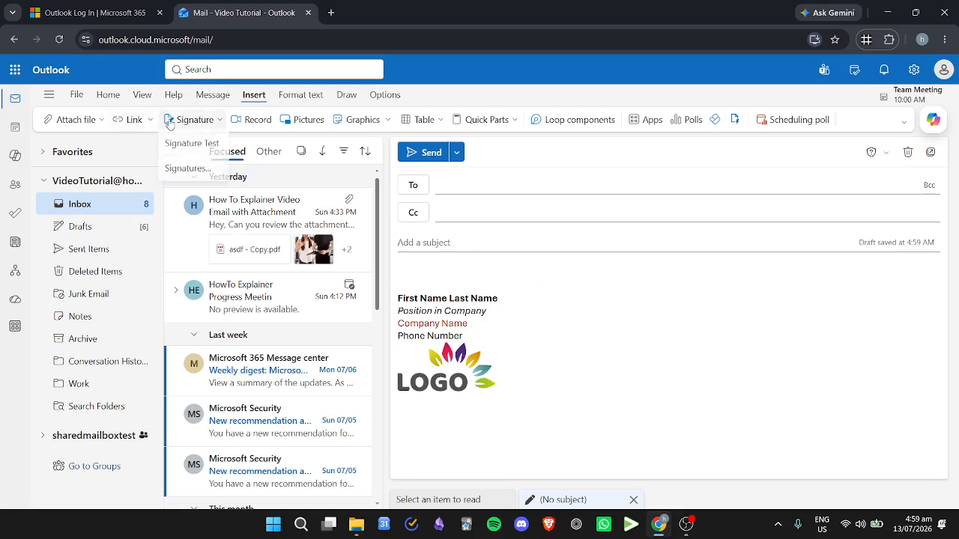
left_click(183, 167)
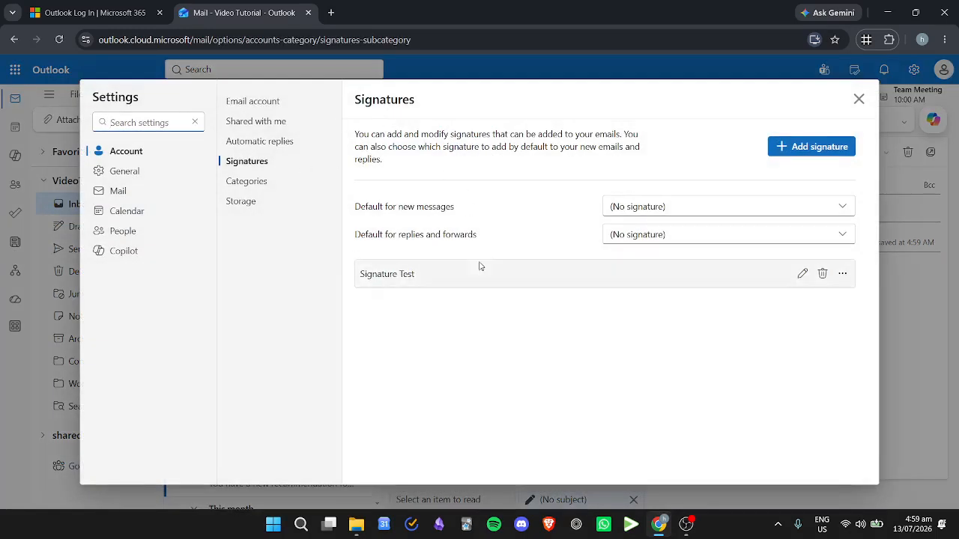
left_click(859, 99)
- In the account's signature settings, make Signature Test the default for new messages and for replies and forwards, and save
left_click(915, 70)
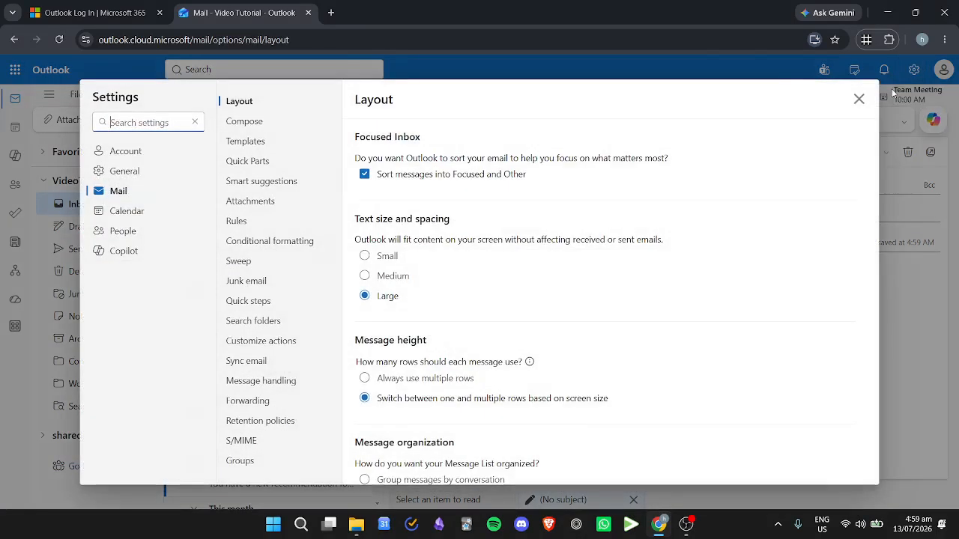
left_click(137, 169)
left_click(133, 155)
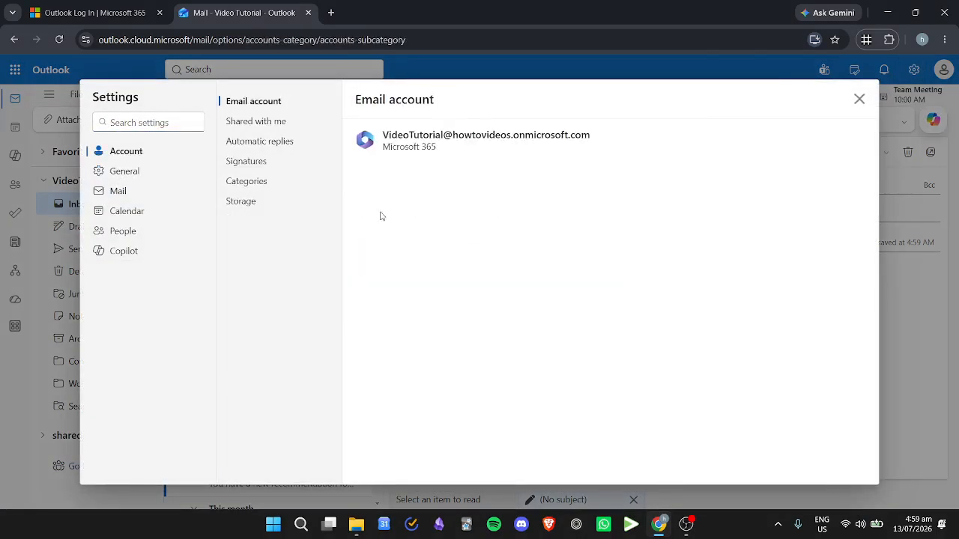
left_click(249, 161)
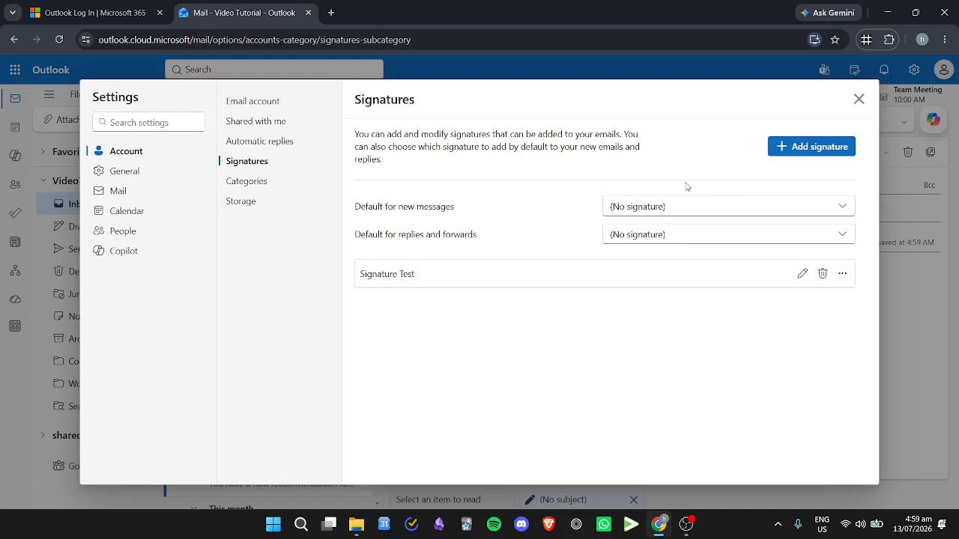
left_click(671, 207)
left_click(655, 252)
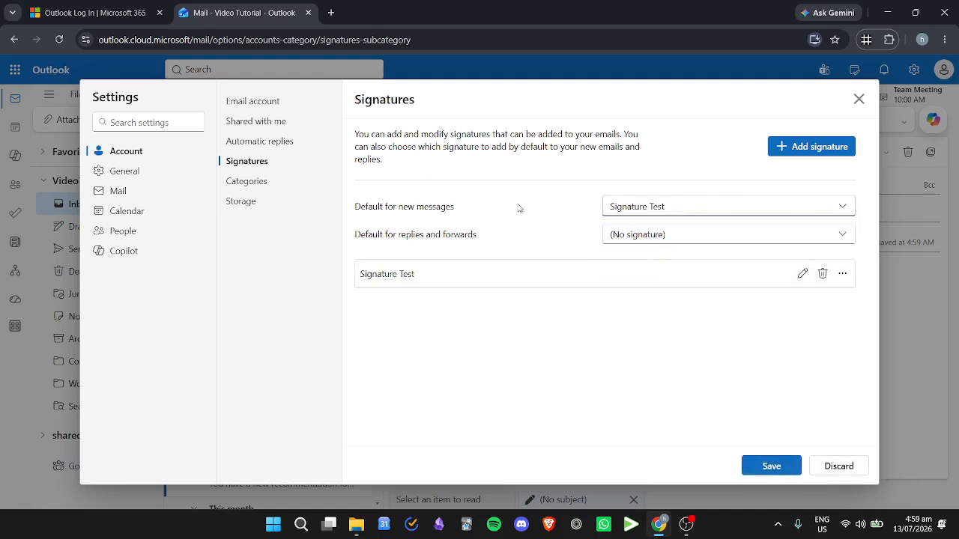
left_click(687, 235)
left_click(693, 280)
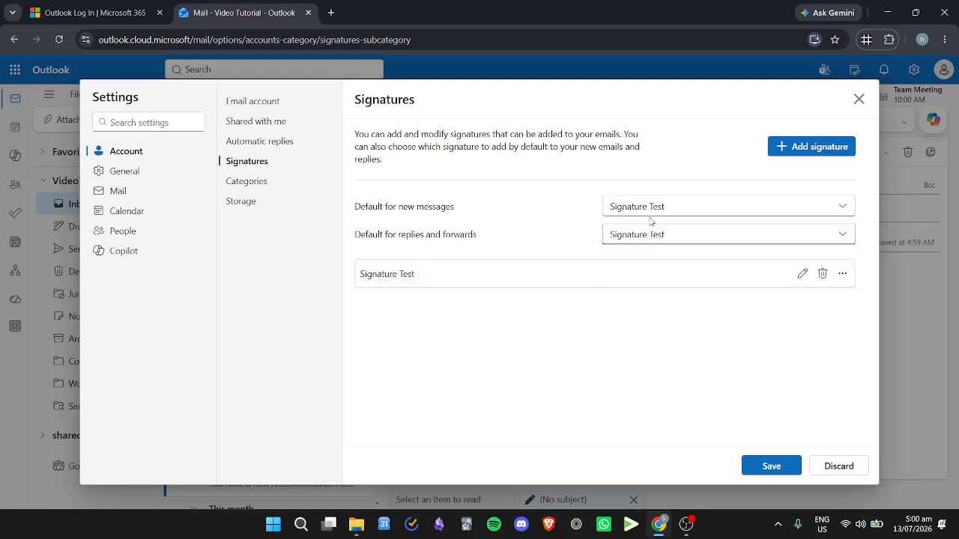
left_click(771, 466)
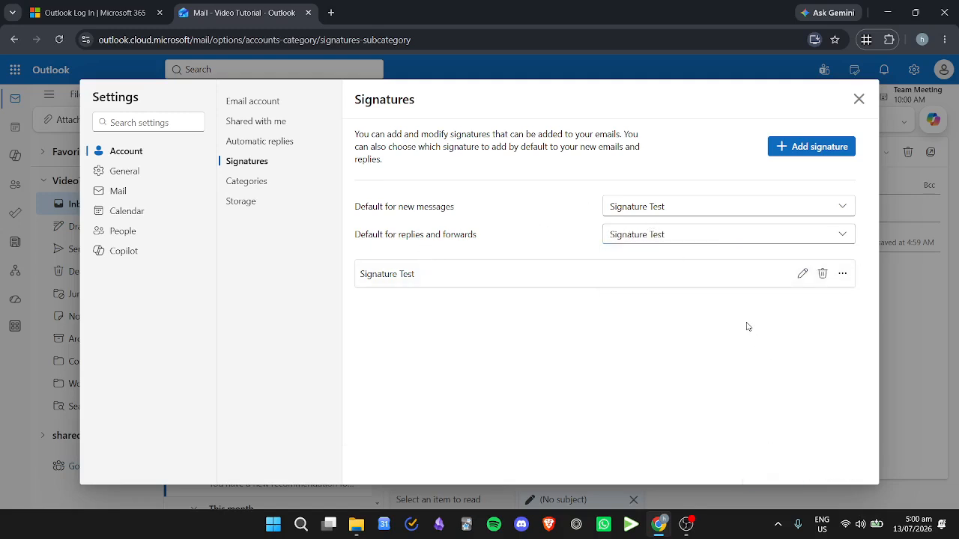
- Close the settings, discard the current draft, and start a new email
left_click(858, 99)
left_click(908, 152)
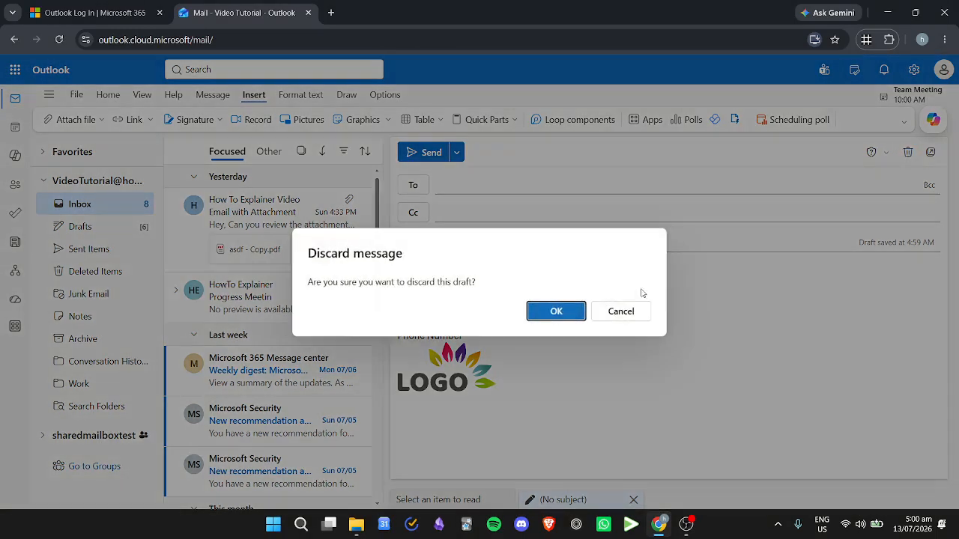
left_click(555, 311)
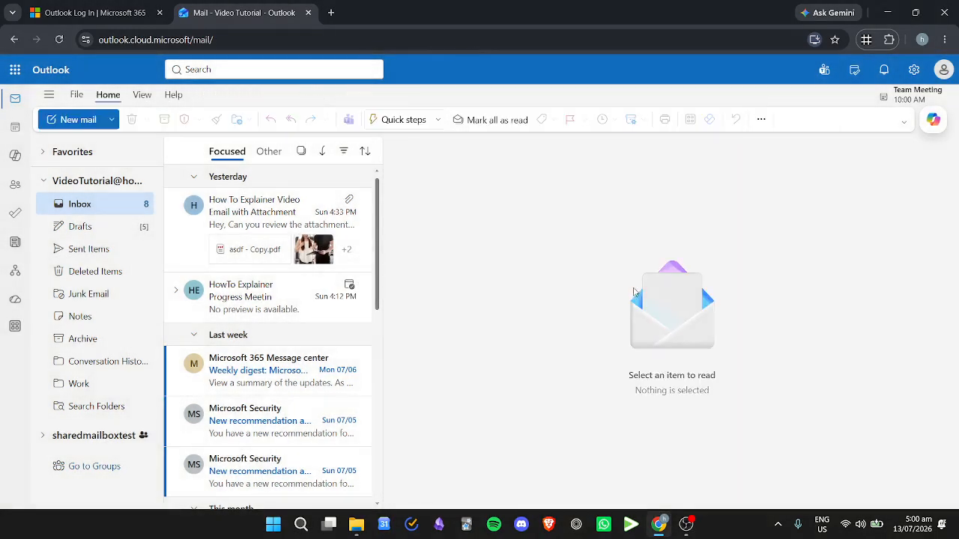
left_click(78, 119)
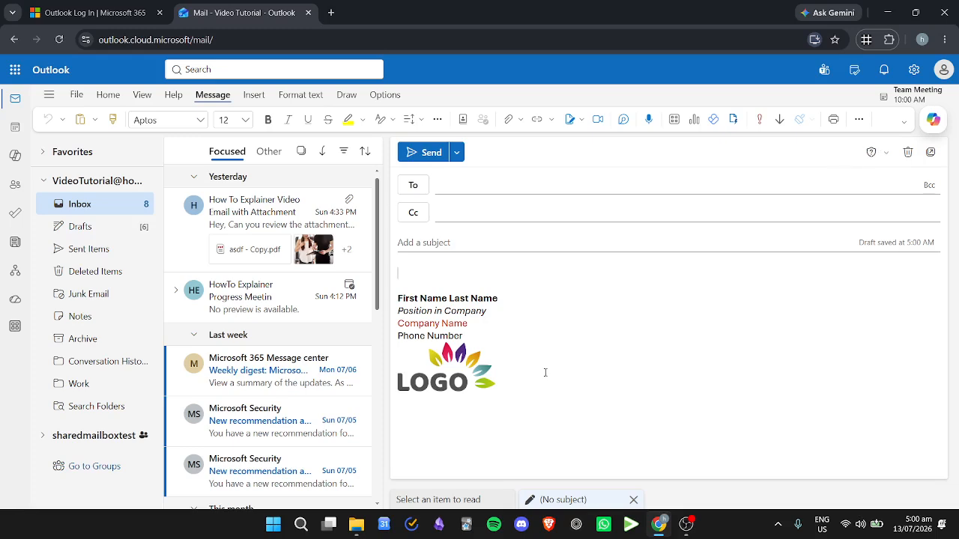
- Reopen the signature settings and set both defaults, for new messages and for replies and forwards, to (No signature)
left_click(254, 95)
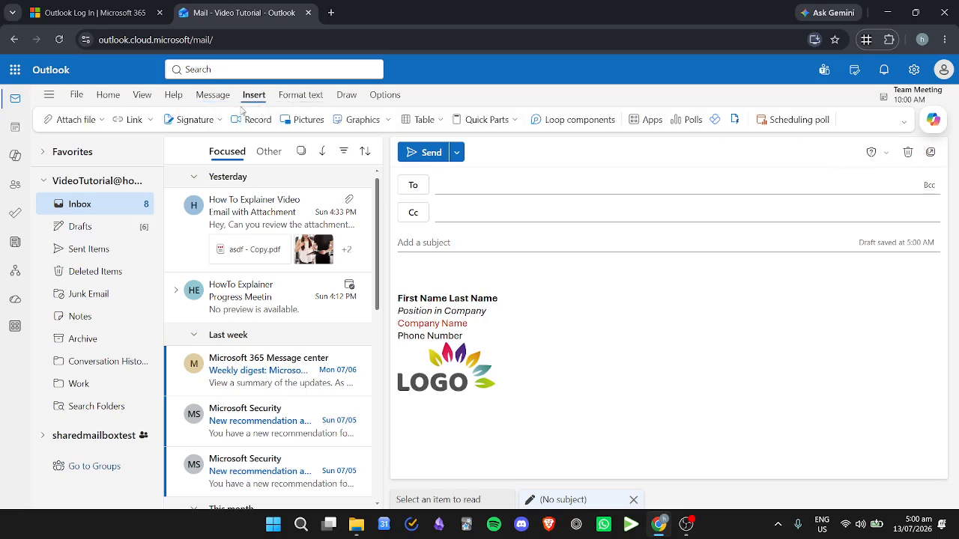
left_click(195, 120)
left_click(198, 171)
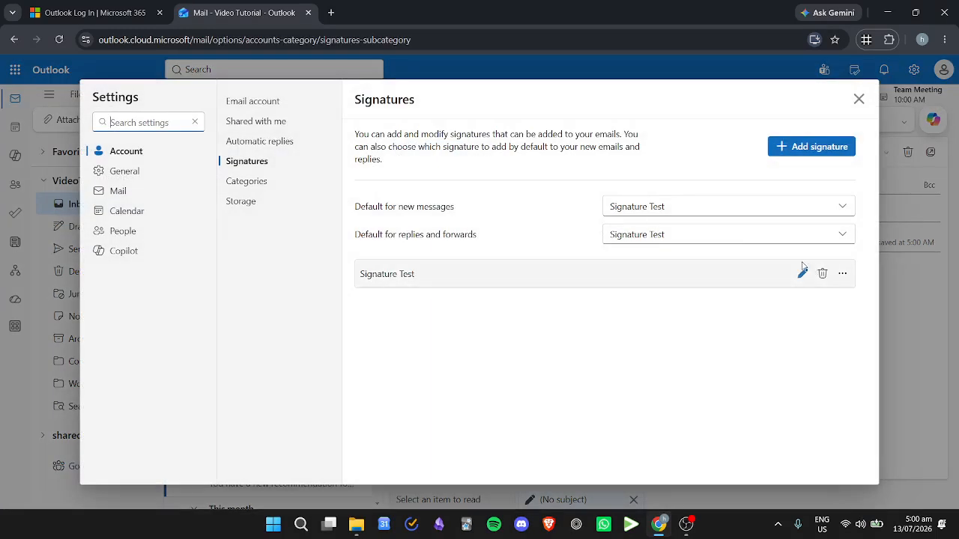
left_click(758, 208)
left_click(716, 231)
left_click(705, 237)
left_click(709, 259)
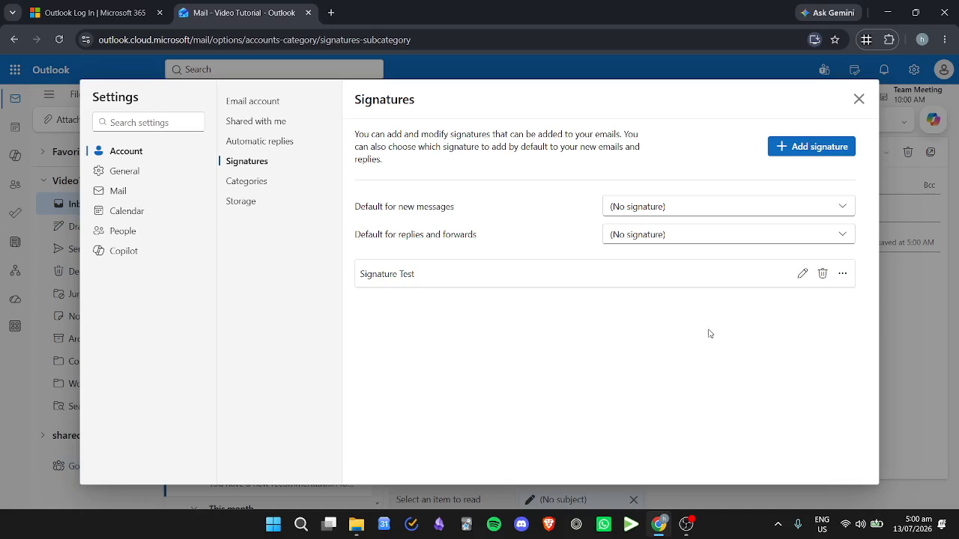
- Add another signature and name it "New Signature"
left_click(823, 147)
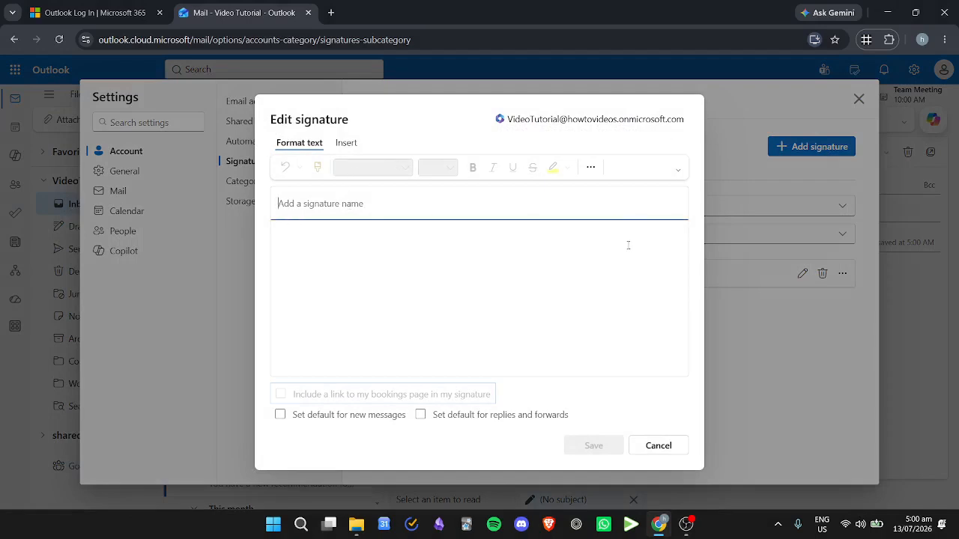
left_click(388, 239)
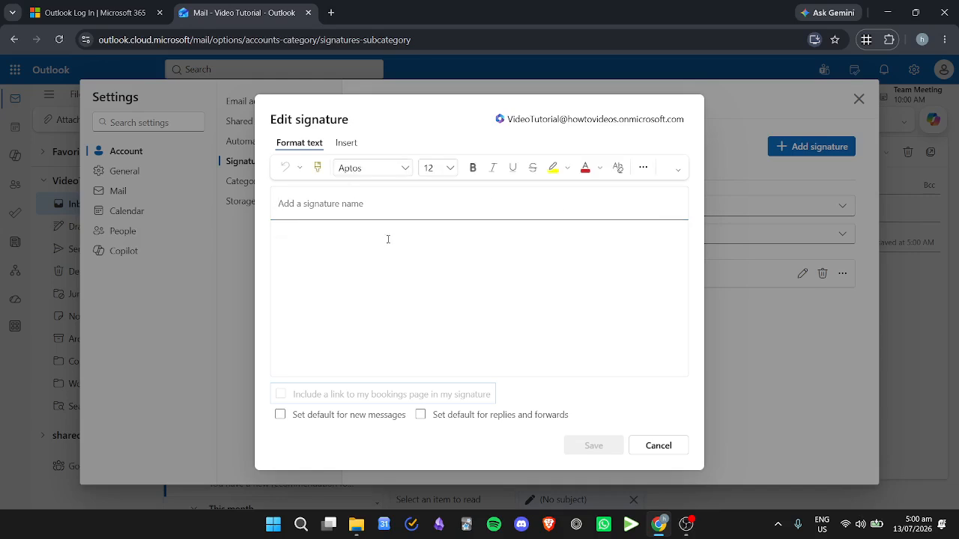
left_click(369, 206)
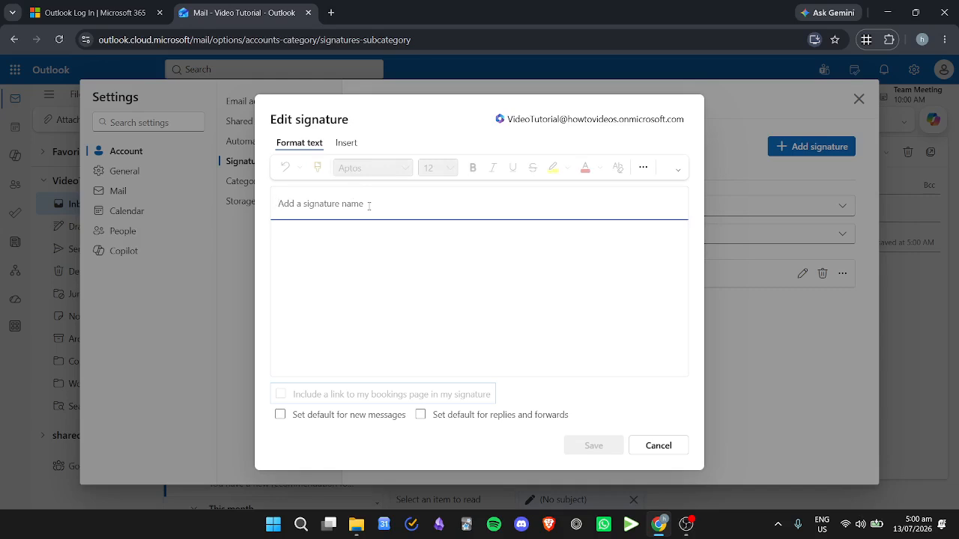
type("New Signature")
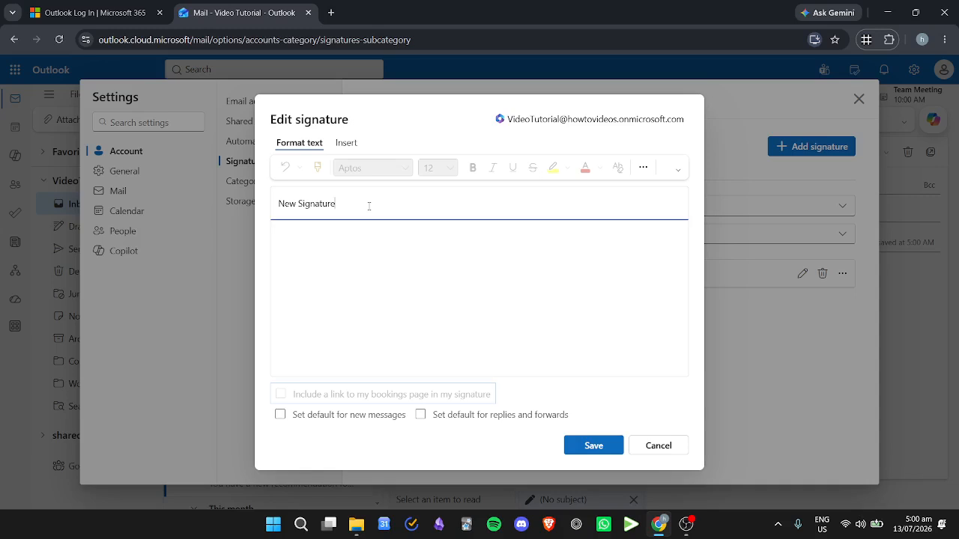
key("Tab")
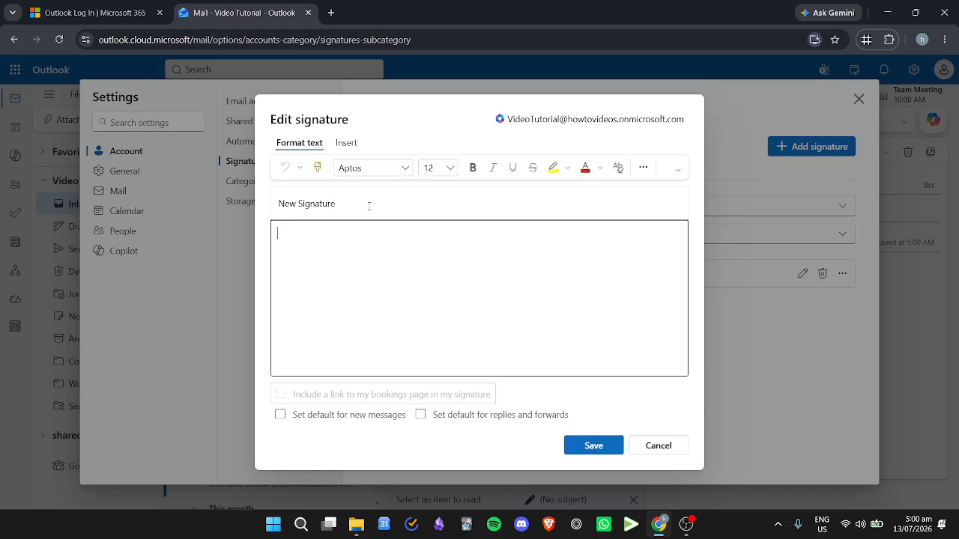
- Write the signature body: "Regards,", a blank line, then "First Name Last Name", "Position In Company" and "Company Name" on separate lines
type("Regards,")
key("Return")
key("Return")
type("First Name")
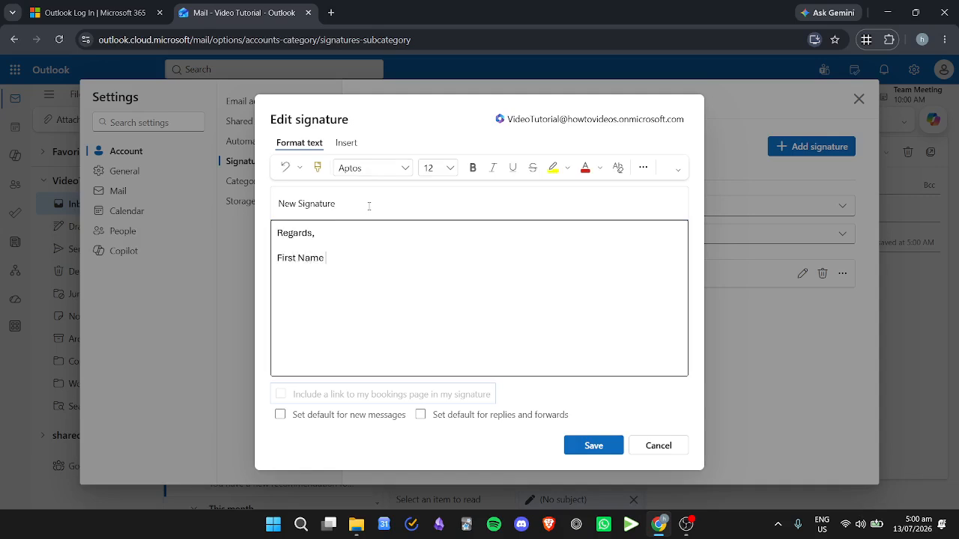
type(" LAas")
type("st")
key("BackSpace")
type("t Name")
key("Return")
type("Position In C")
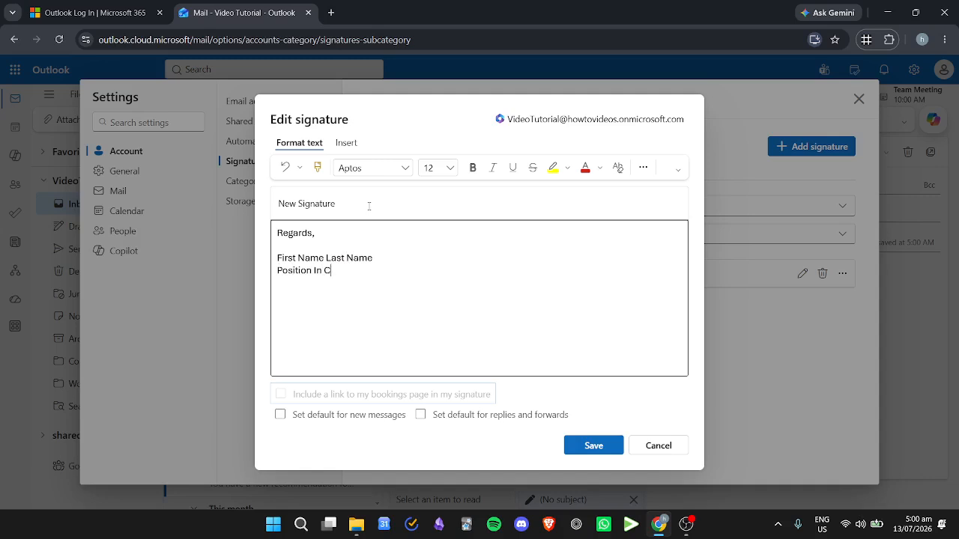
type("ompany ")
type("Company Name")
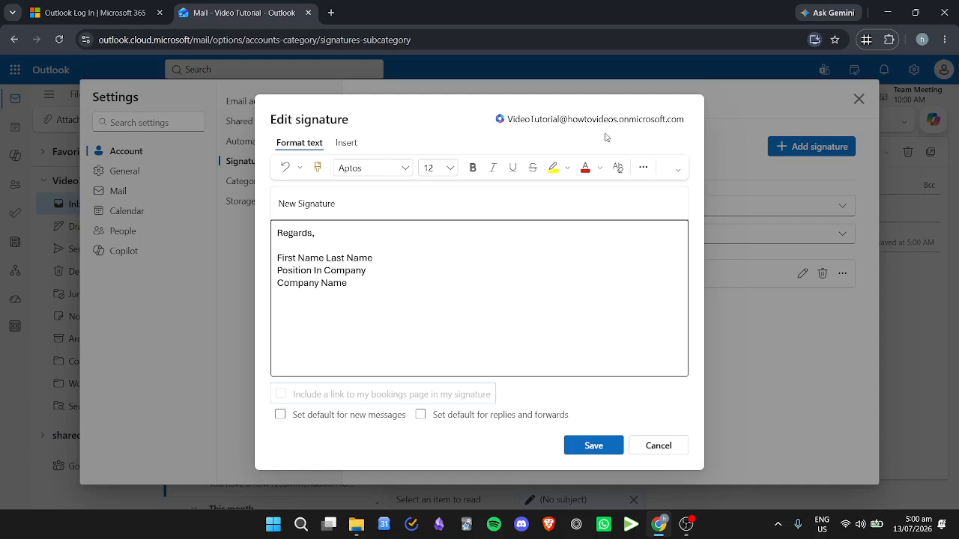
- Insert the picture logo.png from the logos folder below the company name in the signature
left_click(348, 144)
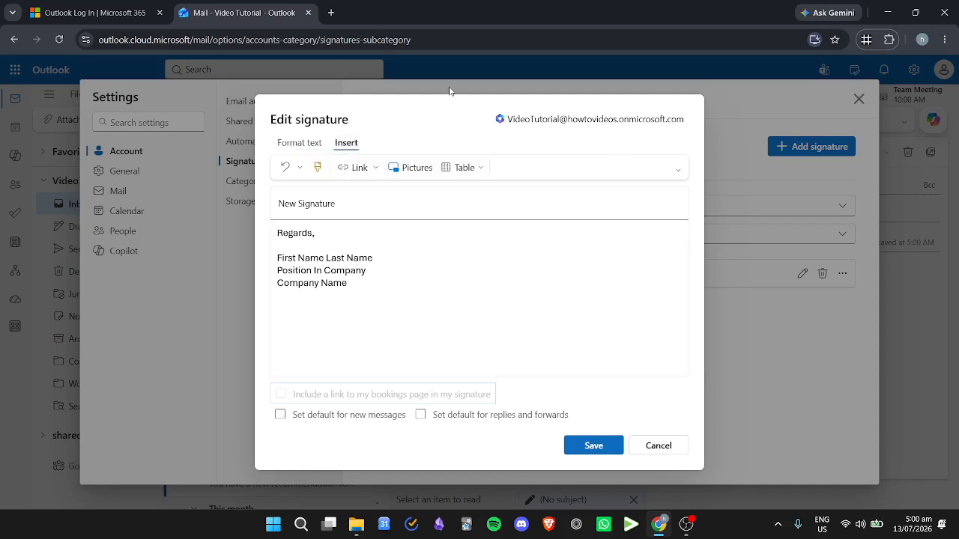
left_click(414, 168)
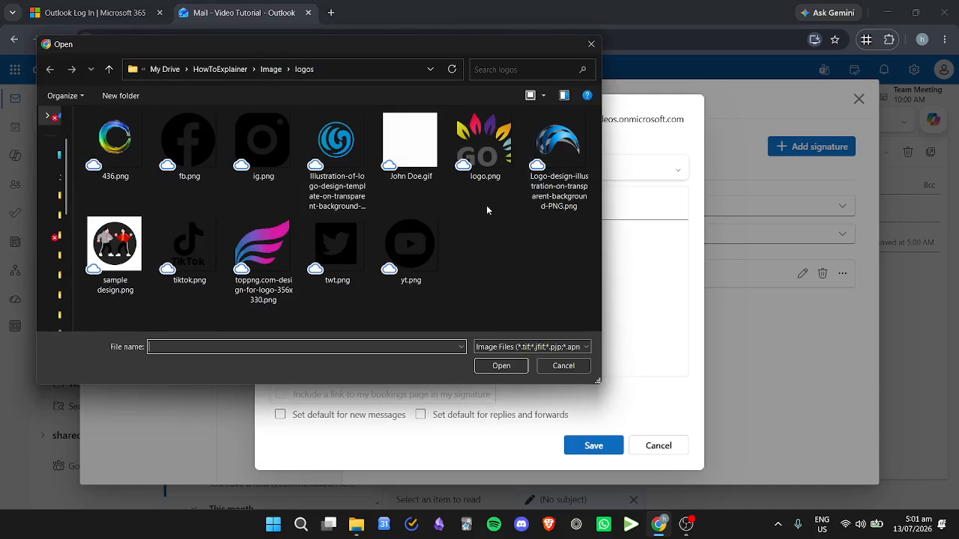
double_click(483, 147)
- Shrink the logo proportionally to about the width of the text lines above it
scroll(449, 329, "down", 3)
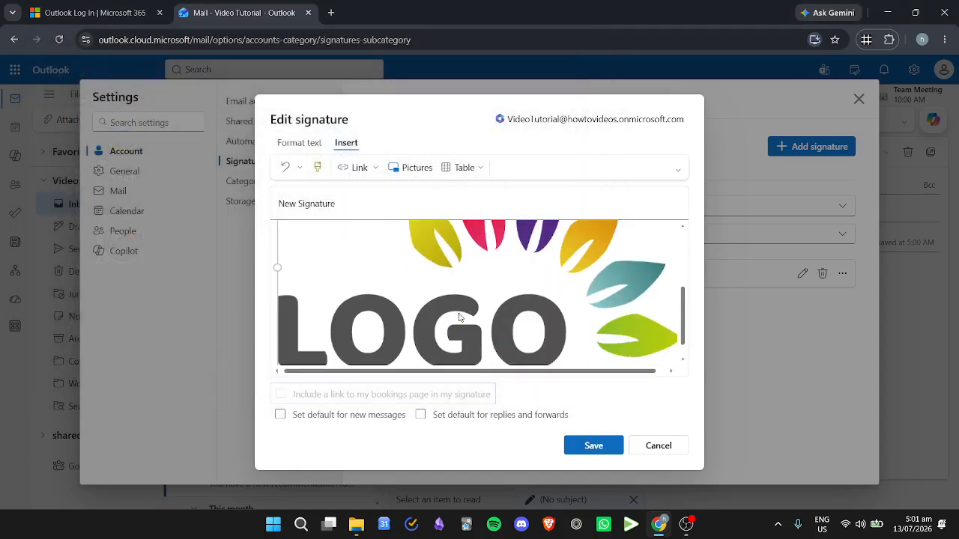
left_click_drag(274, 359, 561, 236)
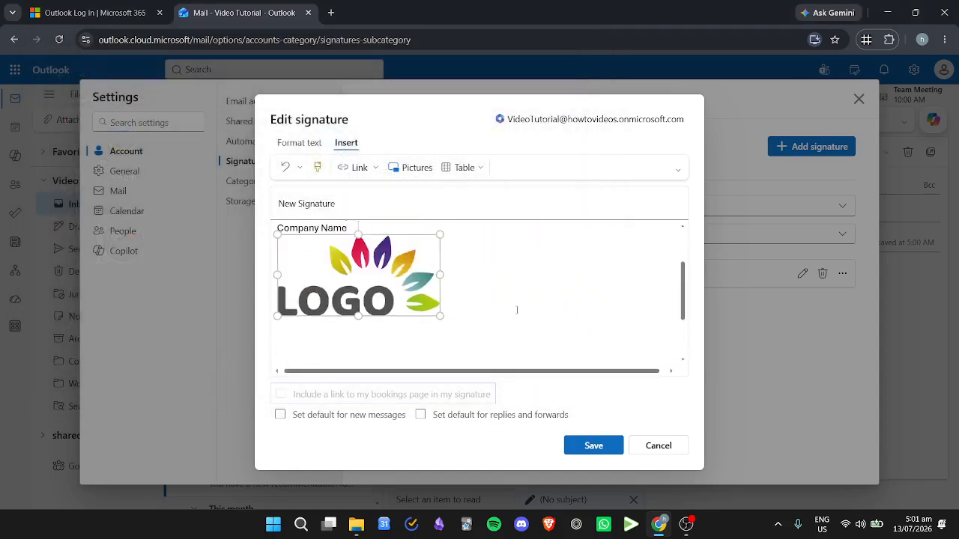
scroll(449, 300, "up", 3)
left_click_drag(376, 315, 351, 308)
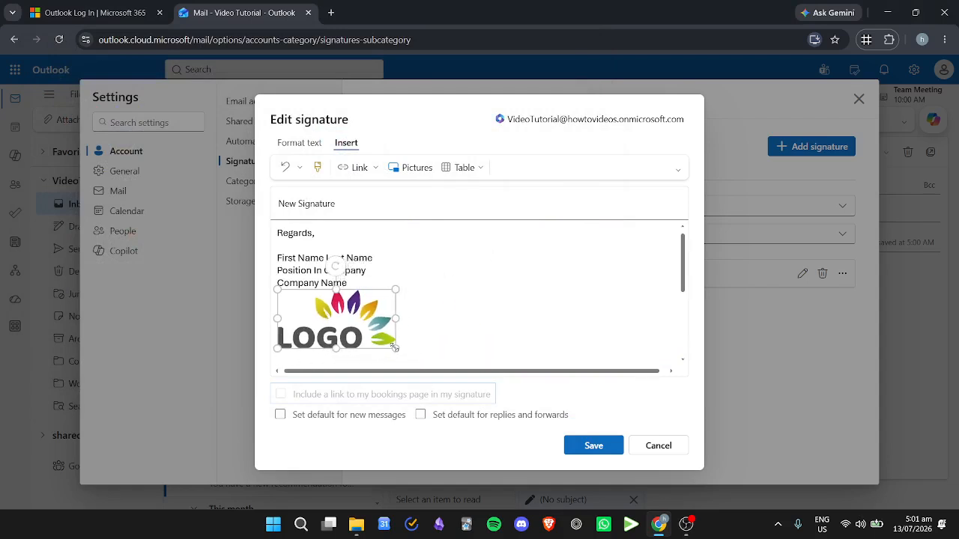
mouse_move(394, 348)
left_mouse_down()
mouse_move(371, 325)
mouse_move(385, 333)
left_mouse_up()
left_click(427, 254)
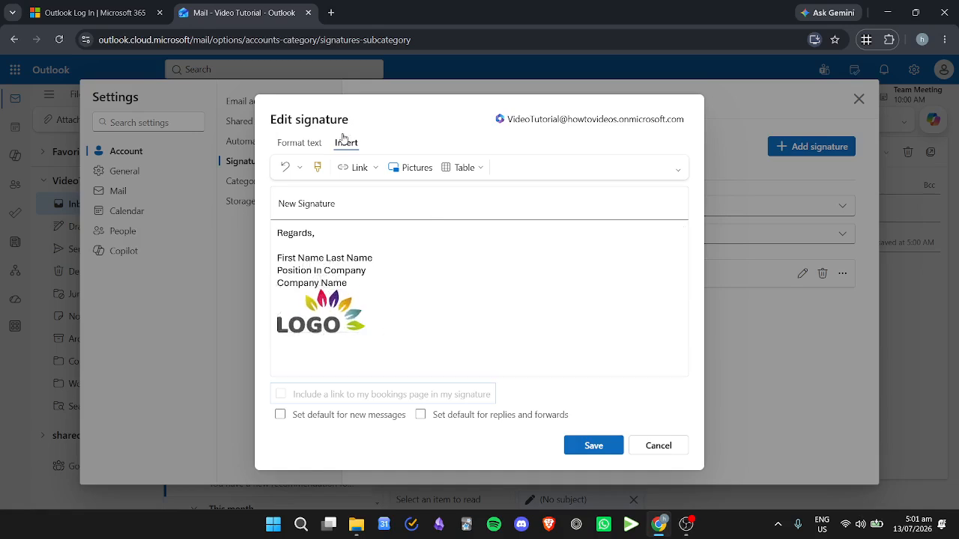
- Make the "First Name Last Name" line of the signature bold
left_click(322, 144)
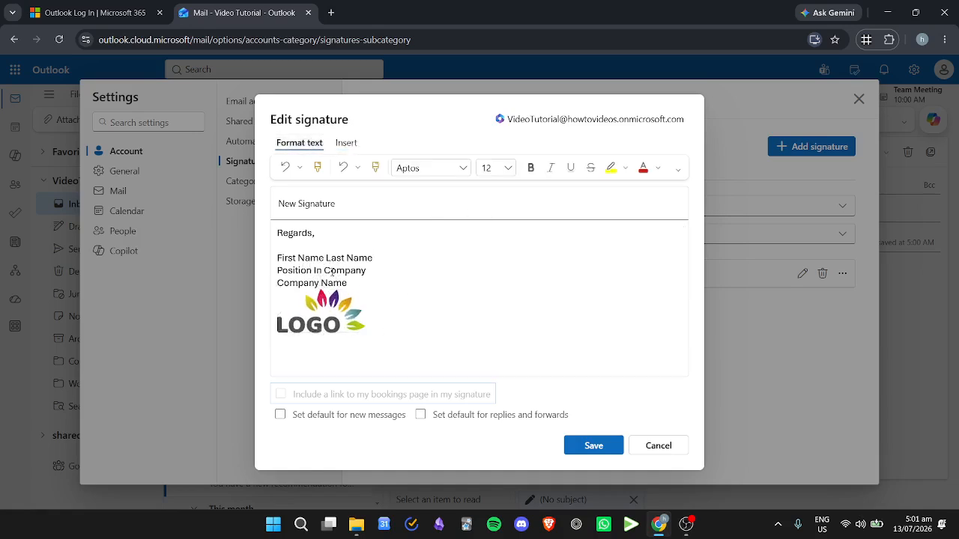
triple_click(375, 258)
key("ctrl+b")
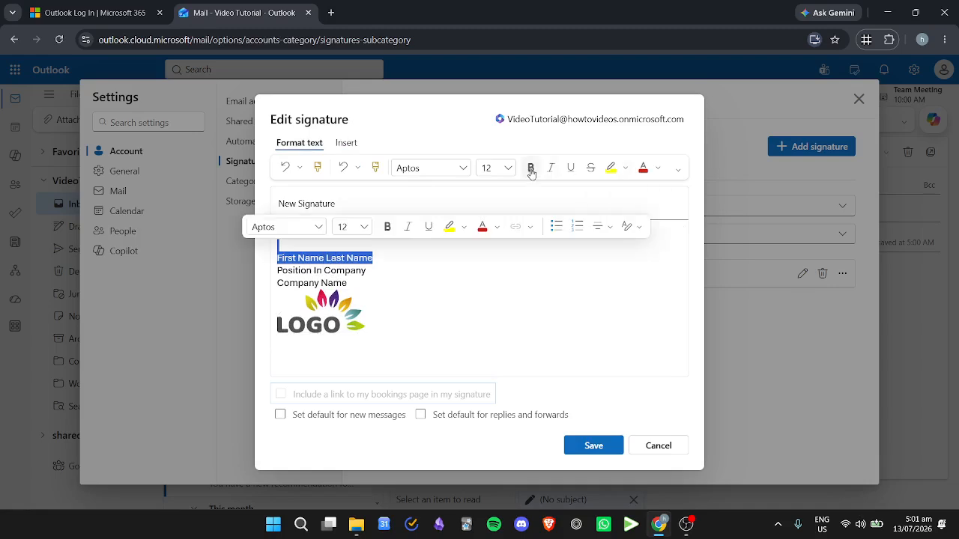
- Italicize the "Position In Company" line of the signature and set its font colour to dark red
left_click_drag(389, 271, 257, 271)
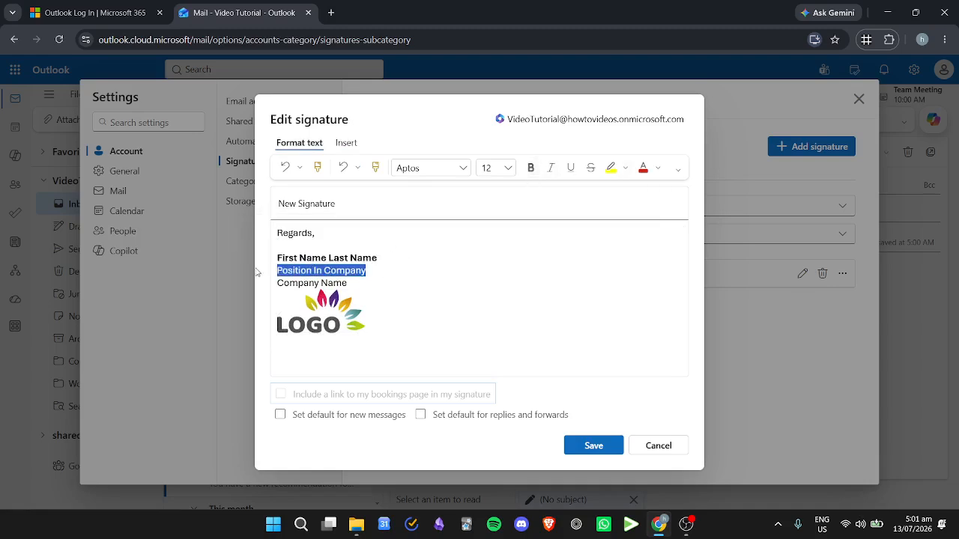
left_click(550, 167)
left_click(373, 274)
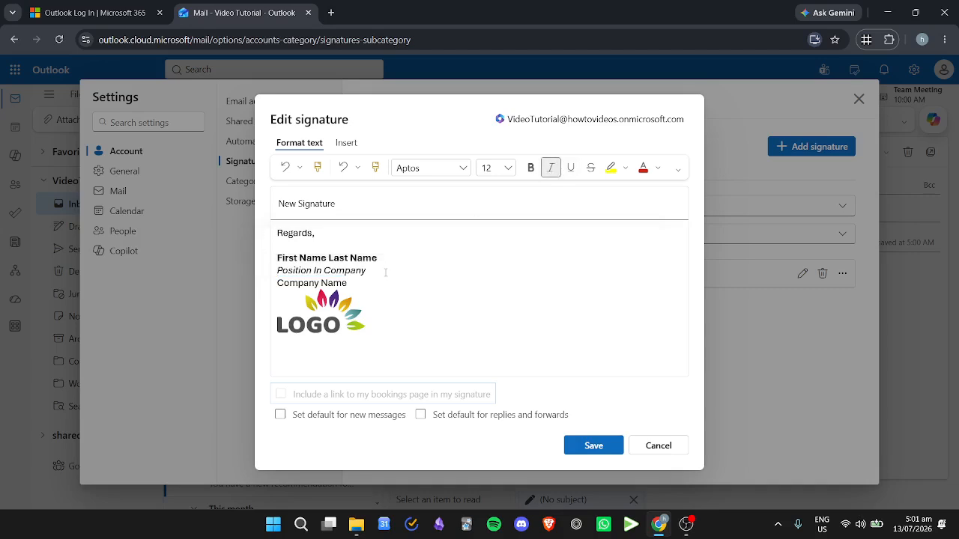
left_click_drag(386, 272, 262, 270)
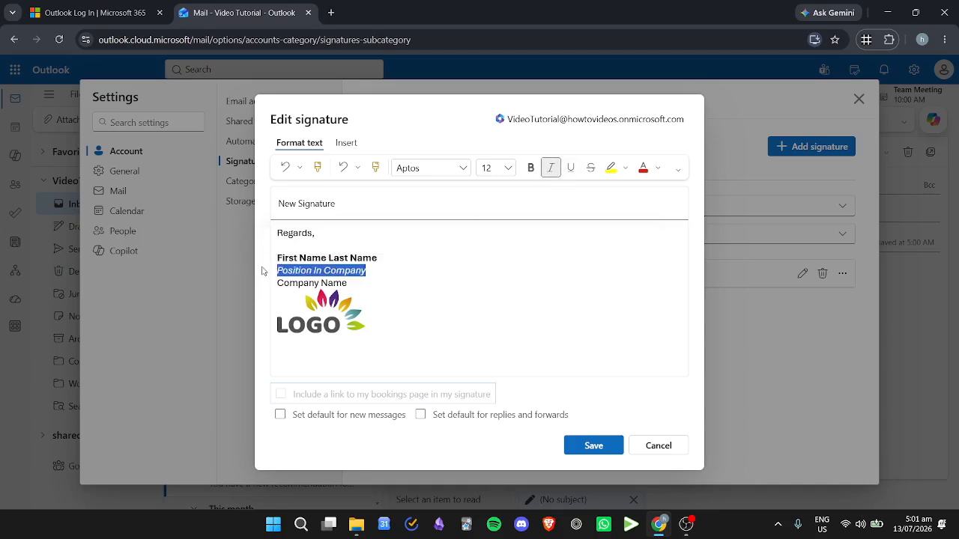
left_click(644, 169)
left_click(439, 287)
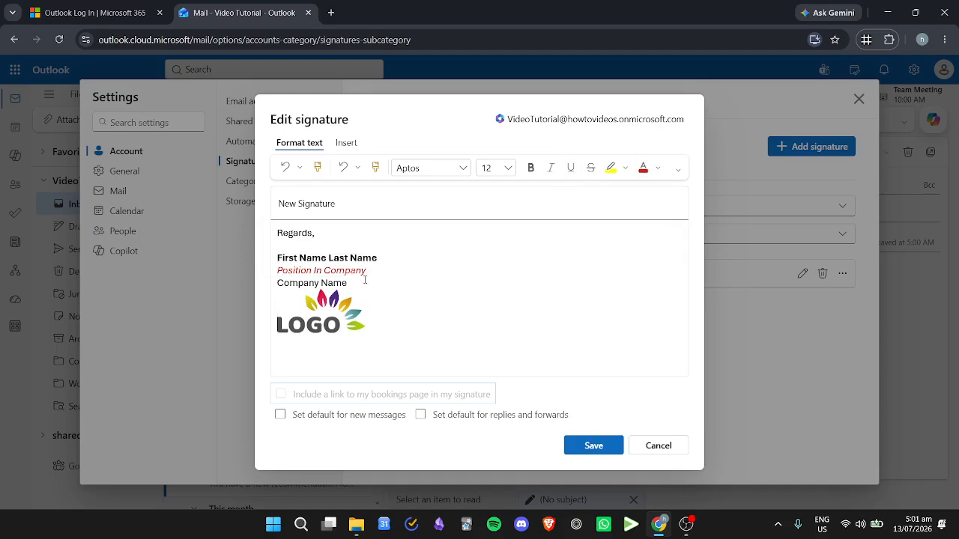
- Underline the "Company Name" line of the signature
left_click_drag(365, 280, 274, 283)
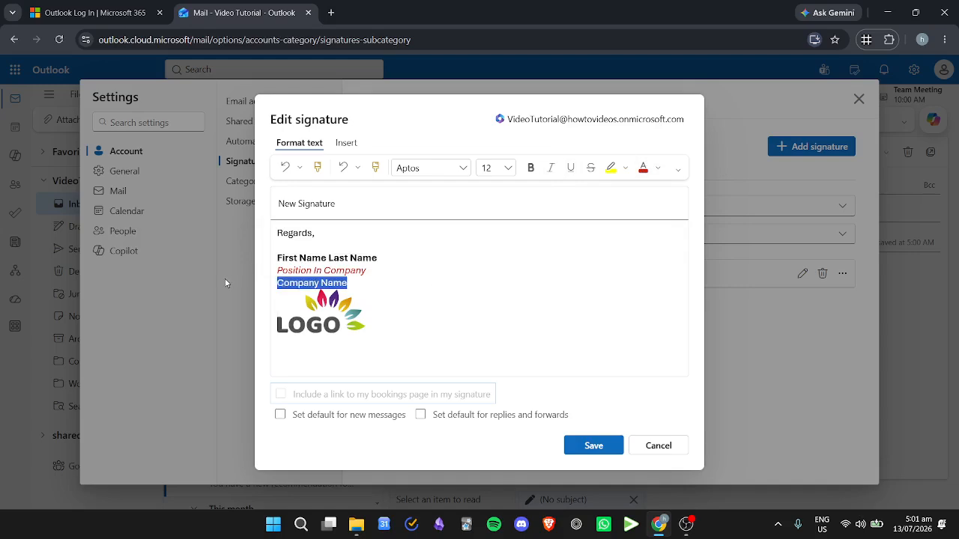
left_click(566, 171)
left_click(411, 284)
left_click_drag(392, 283, 240, 275)
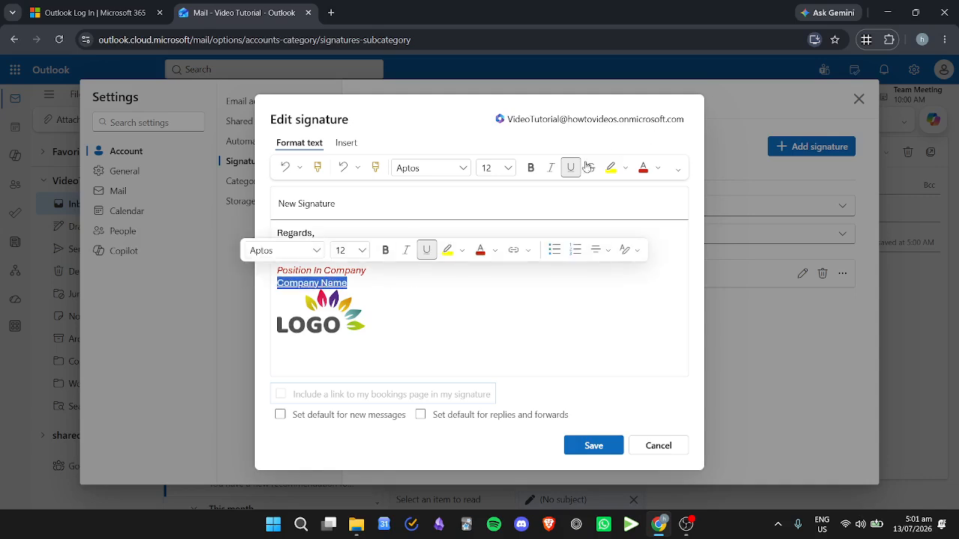
left_click(346, 143)
left_click(427, 170)
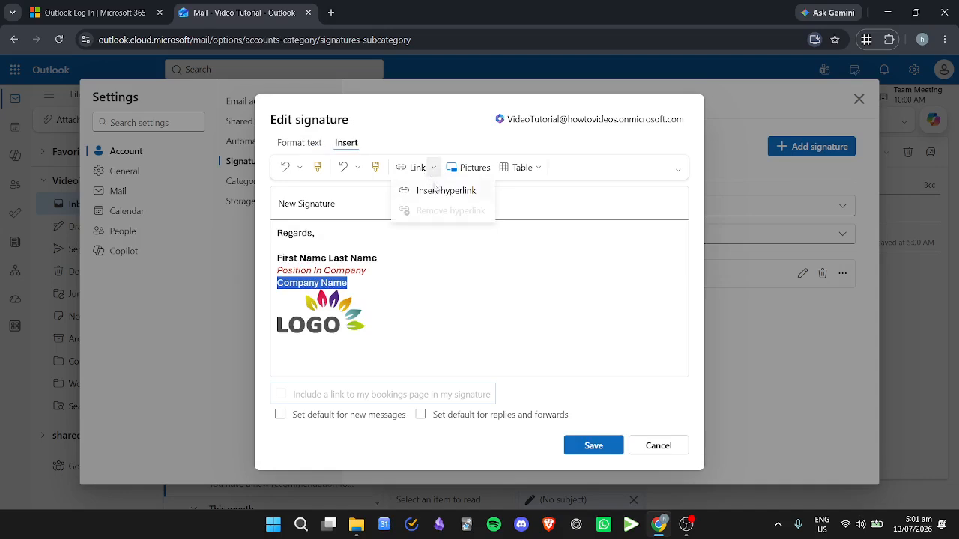
left_click(436, 191)
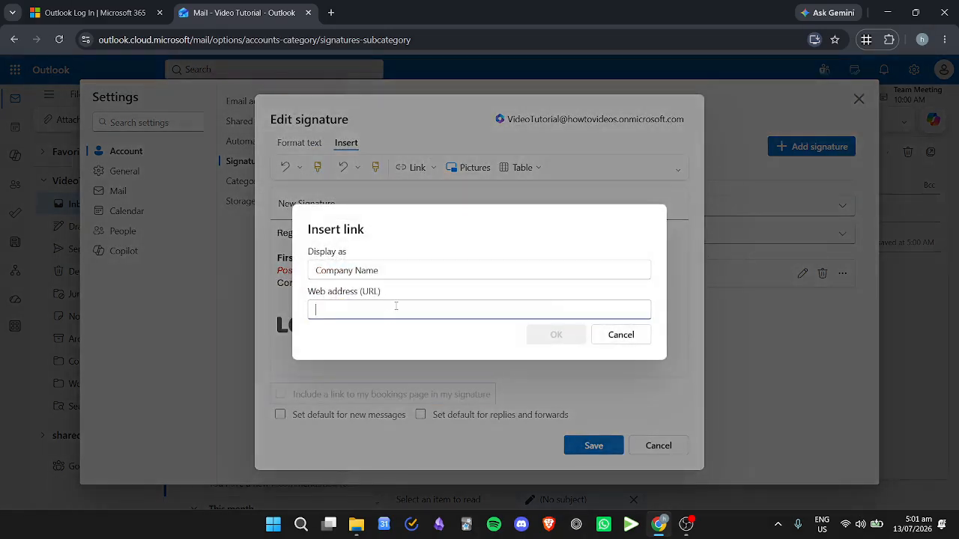
type("www.")
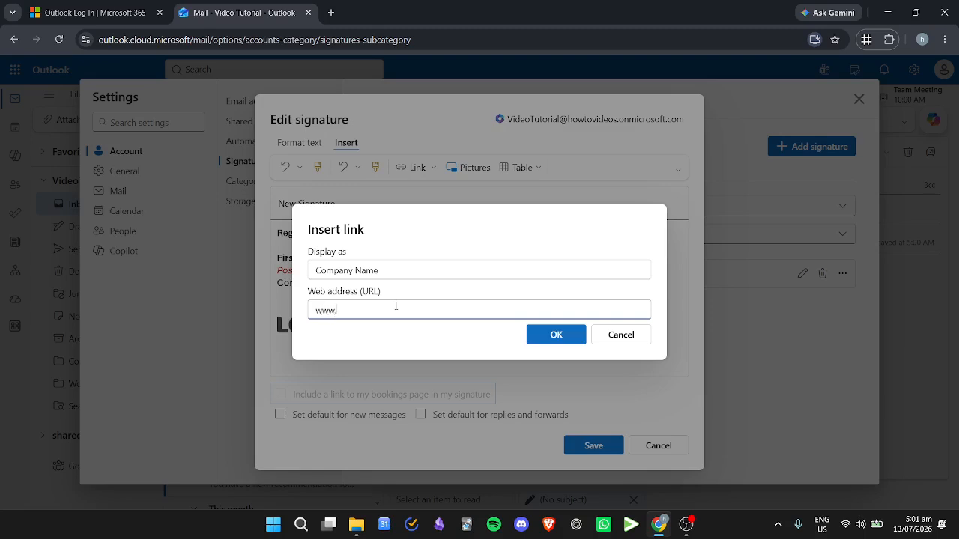
type("facebook.com/youtube")
left_click(554, 334)
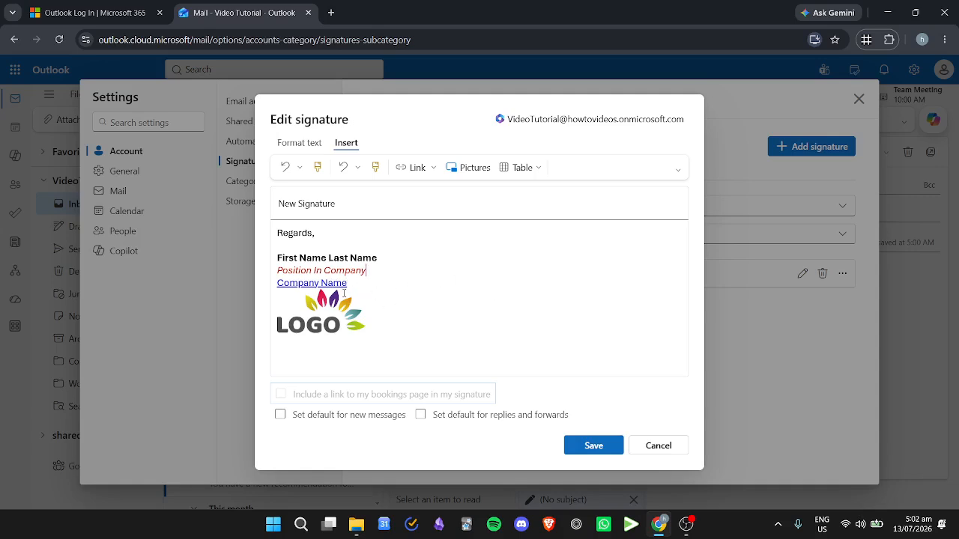
- Remove the underline from the linked "Company Name" text and set its font colour to black
left_click_drag(353, 284, 260, 284)
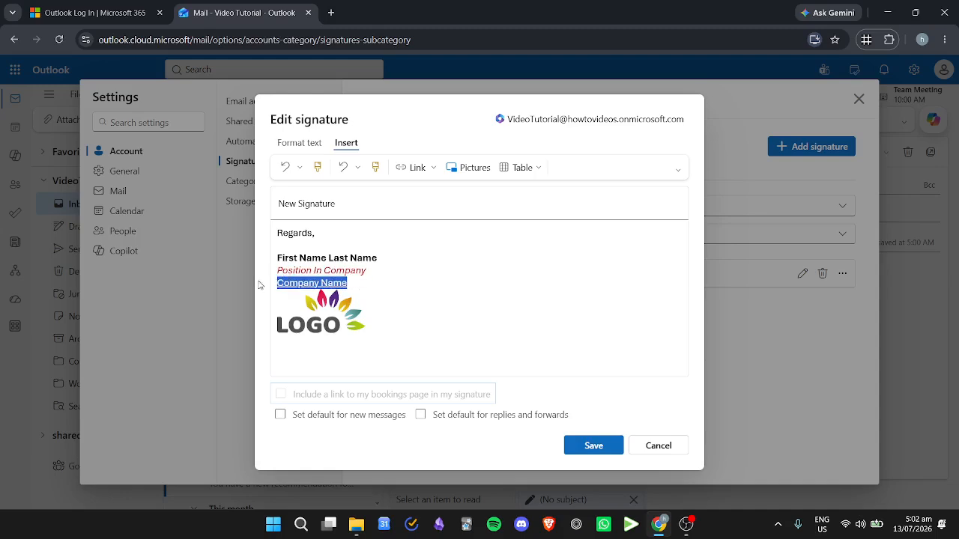
left_click(316, 142)
left_click(628, 167)
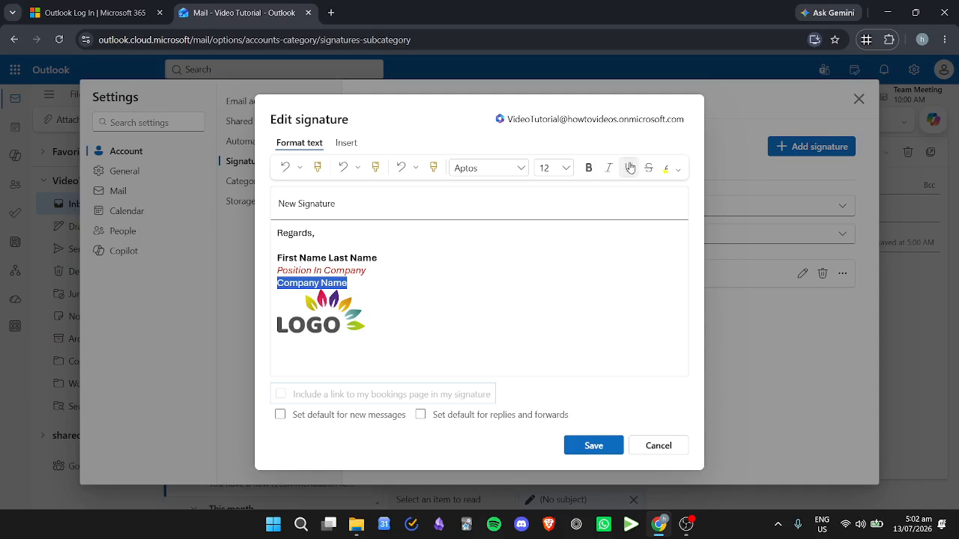
left_click(677, 171)
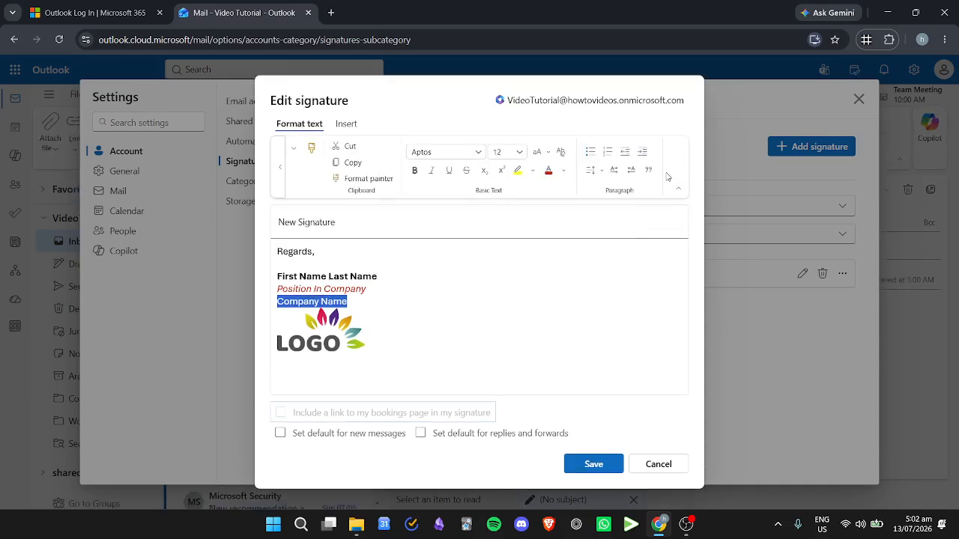
left_click(564, 171)
left_click(569, 272)
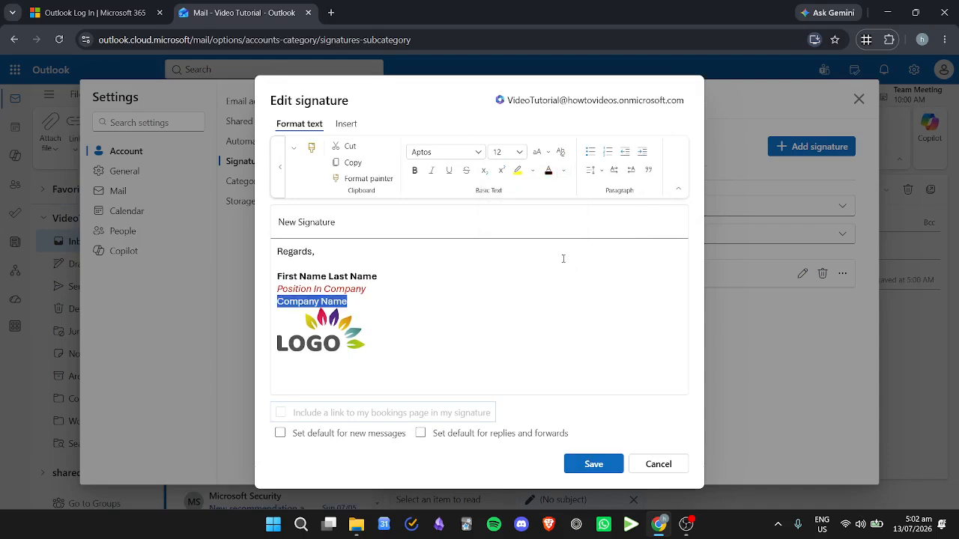
left_click(678, 188)
left_click(378, 258)
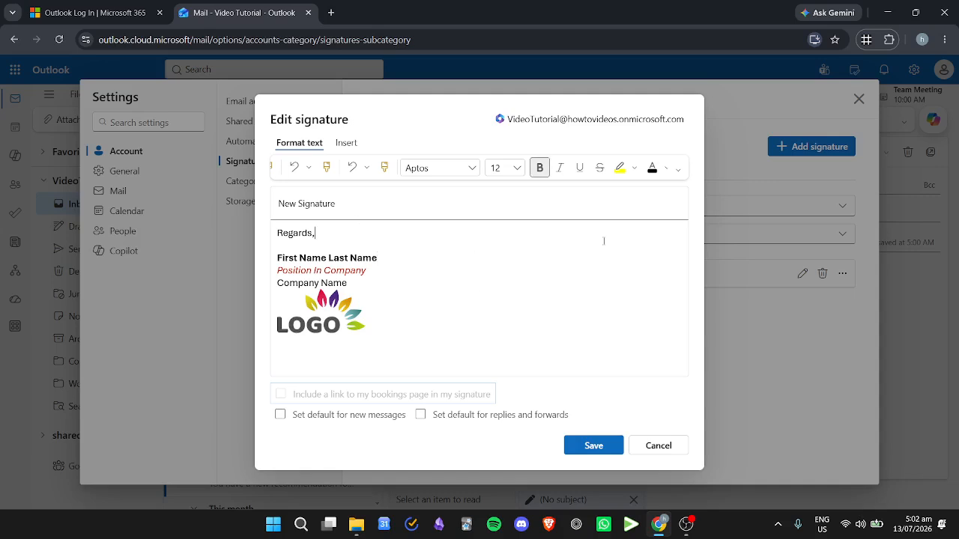
- Insert a table with two columns and two rows below the logo in the signature
left_click(346, 143)
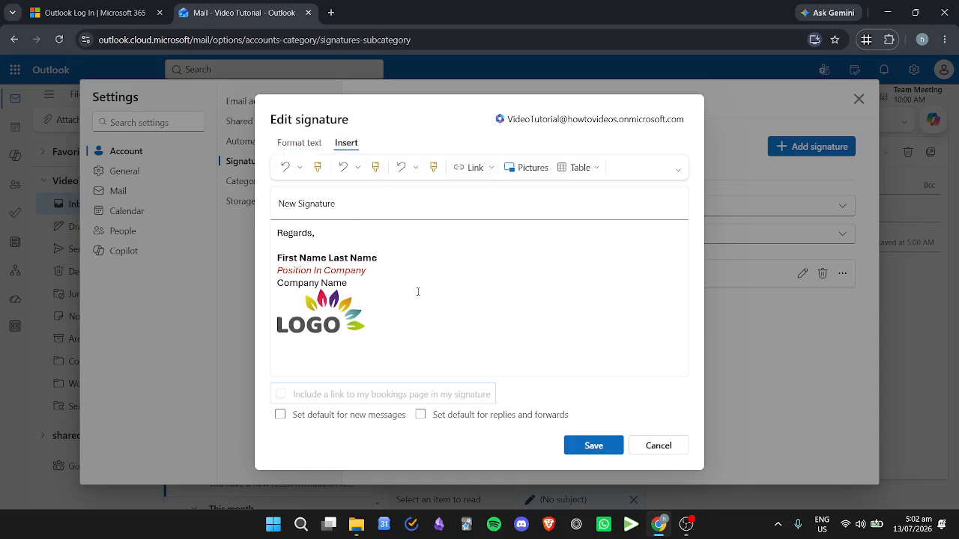
left_click(400, 329)
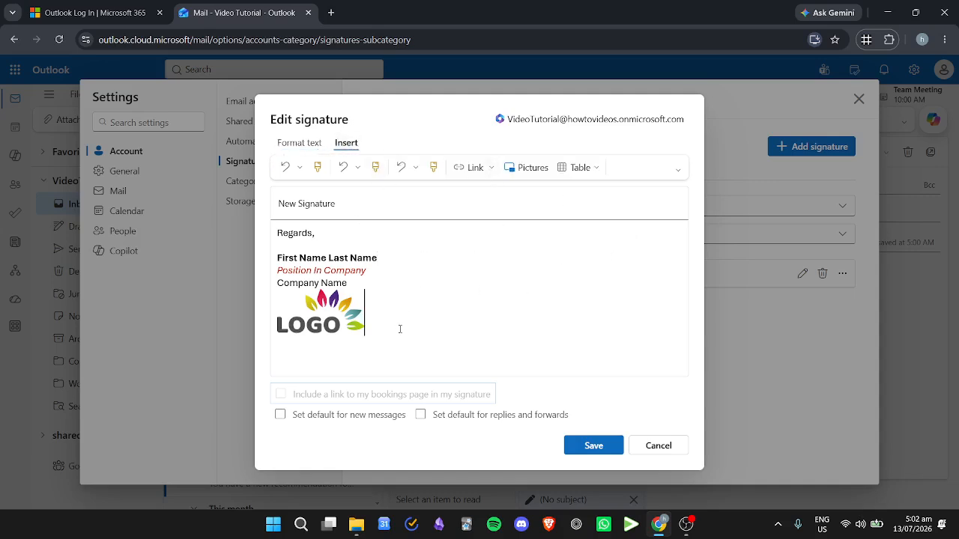
left_click(580, 167)
left_click(529, 227)
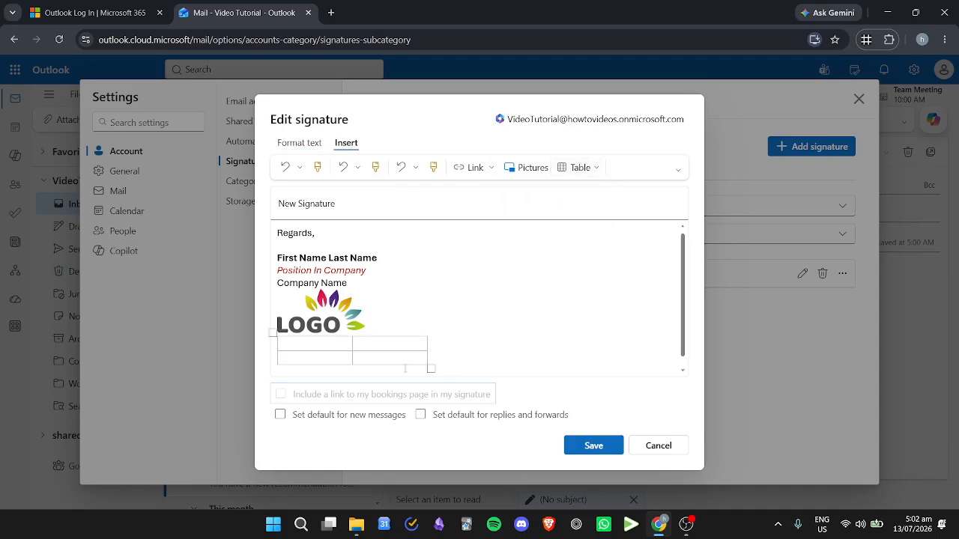
- Fill the table cells with "Name" and "Company" in the first row, "Position" and "Logo" in the second
type("Nafme")
key("Tab")
type("Comp")
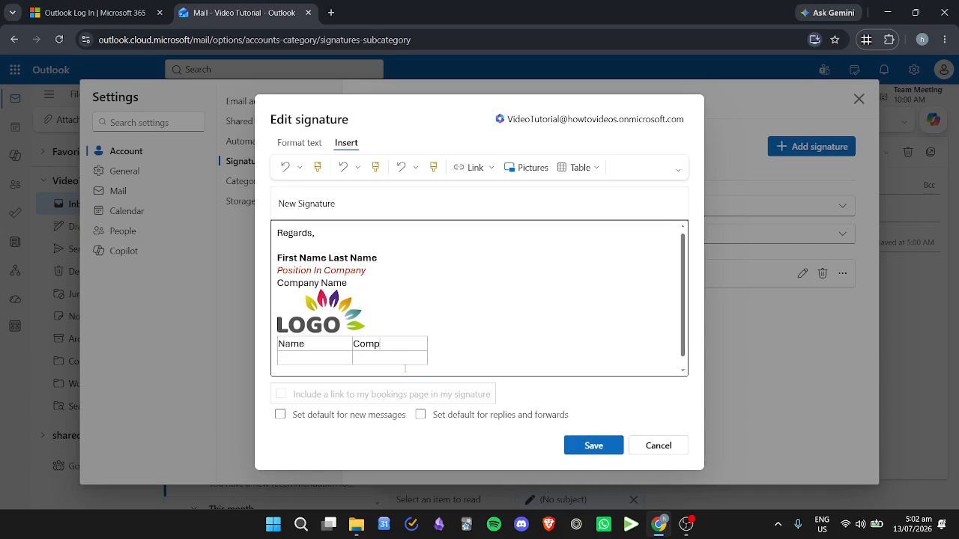
type("any Position")
key("Tab")
type("Logo")
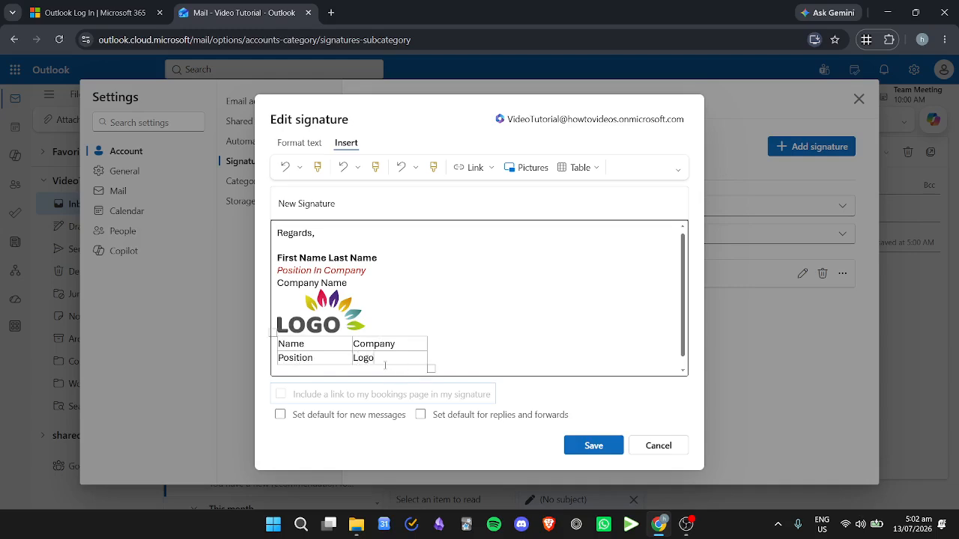
- Delete the whole table below the logo and save the signature
left_click(273, 332)
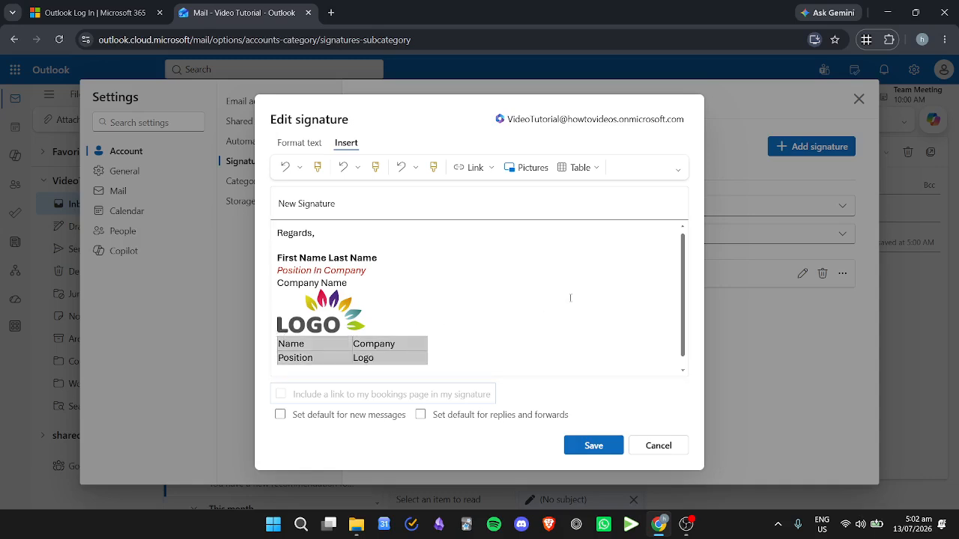
key("Delete")
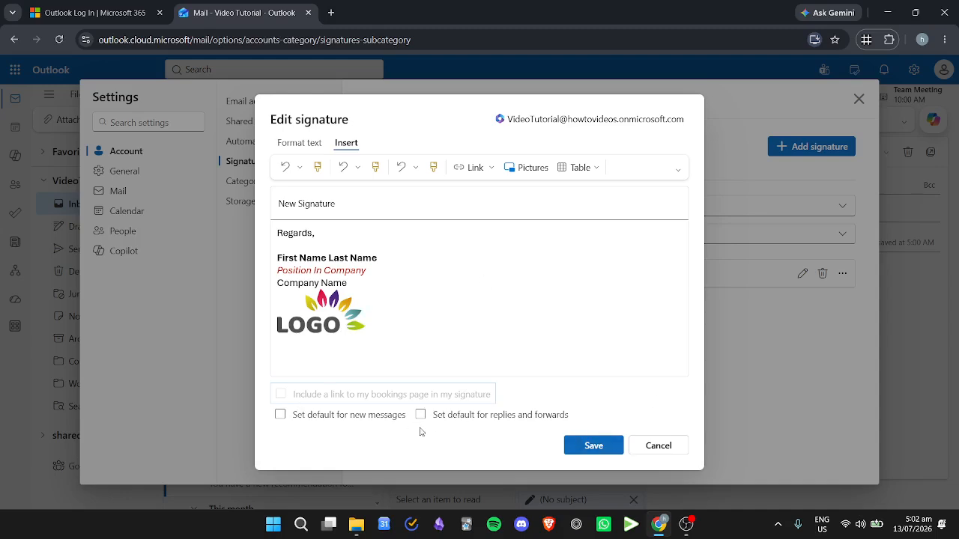
left_click(597, 450)
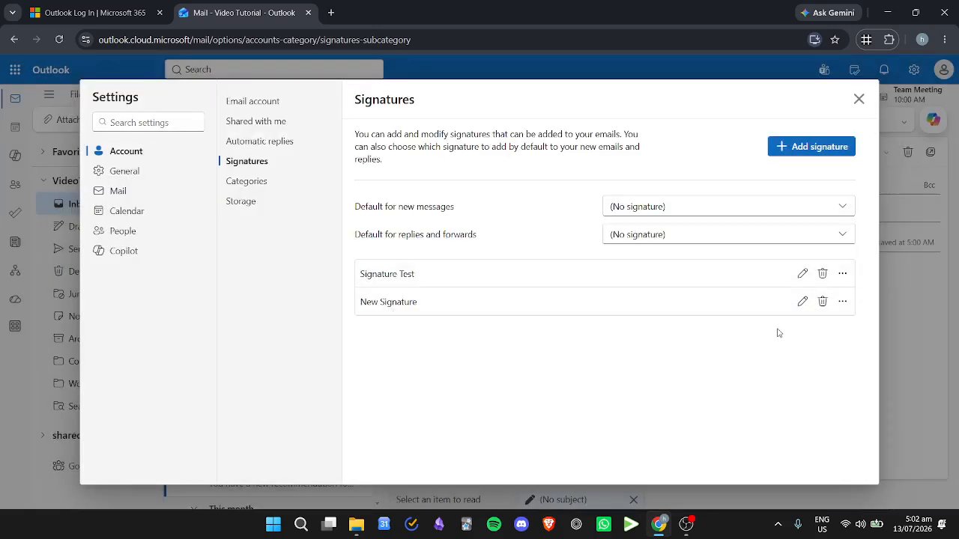
- Review the editing view and further options of New Signature, plus the default signature choices for new messages
left_click(803, 303)
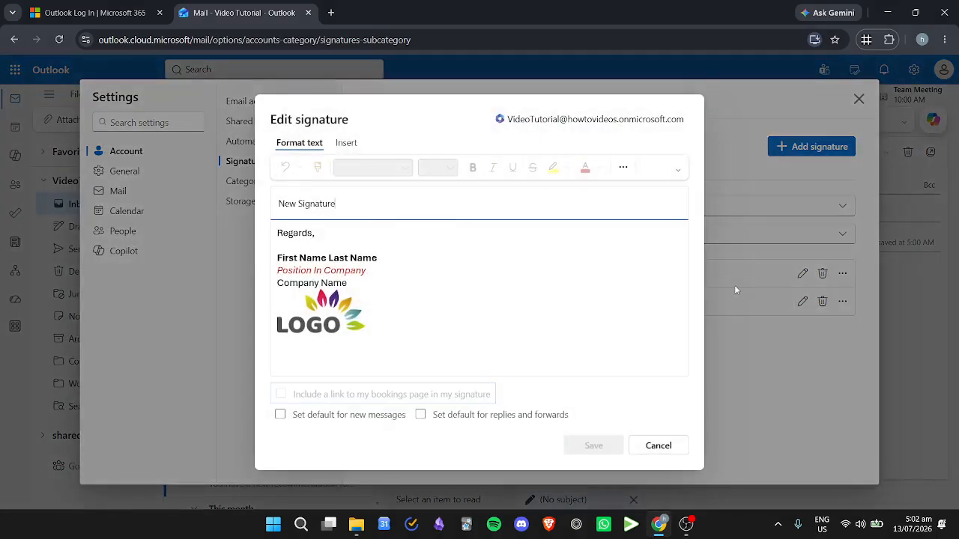
left_click(780, 340)
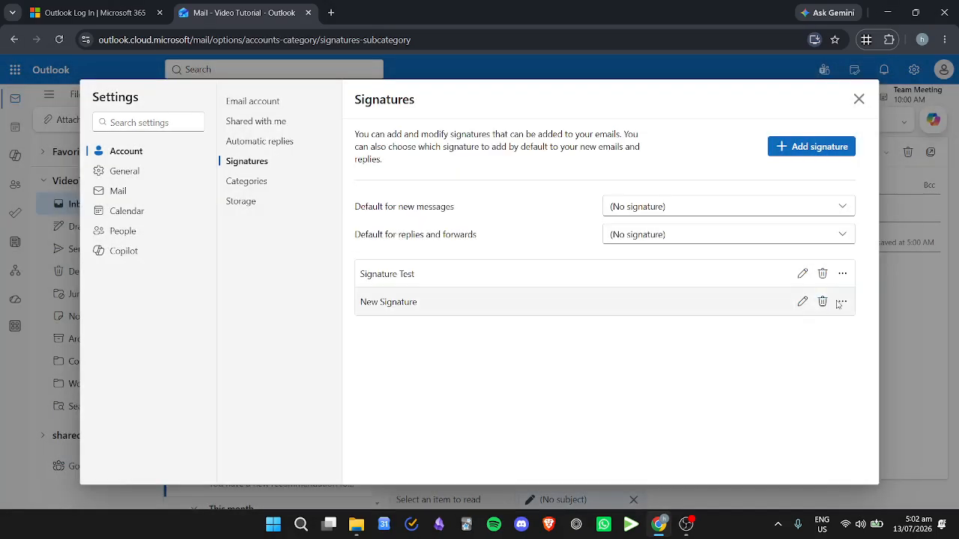
left_click(843, 301)
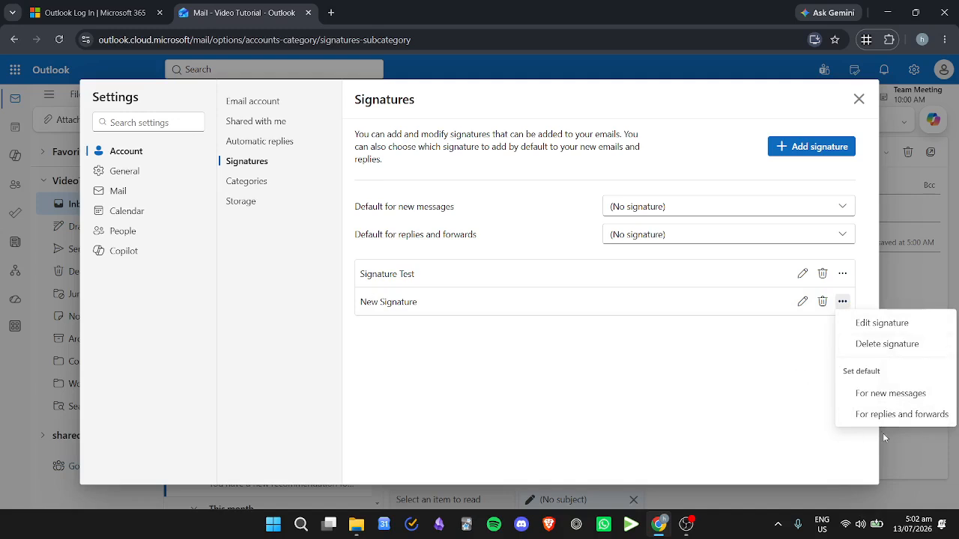
left_click(663, 210)
left_click(633, 386)
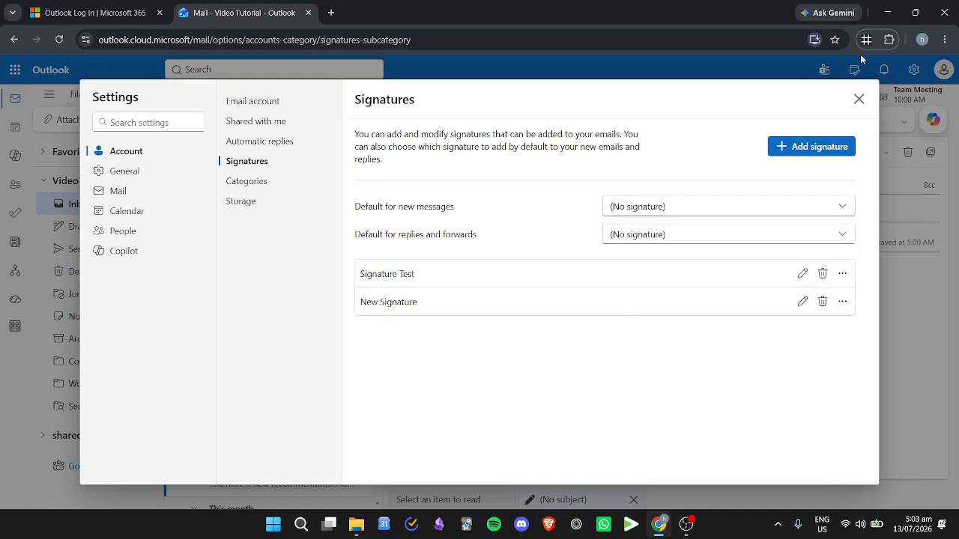
- Close the settings and discard the open email draft
left_click(859, 99)
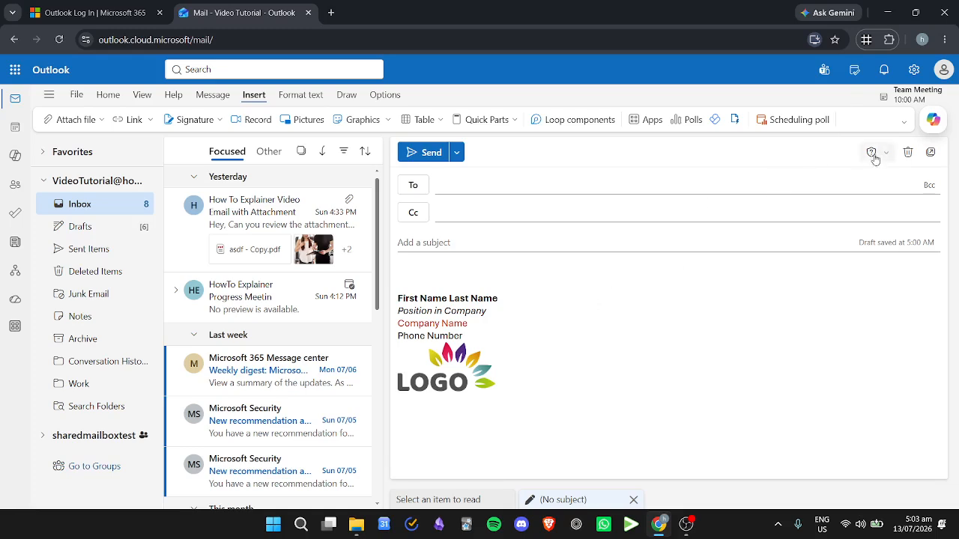
left_click(907, 152)
left_click(555, 312)
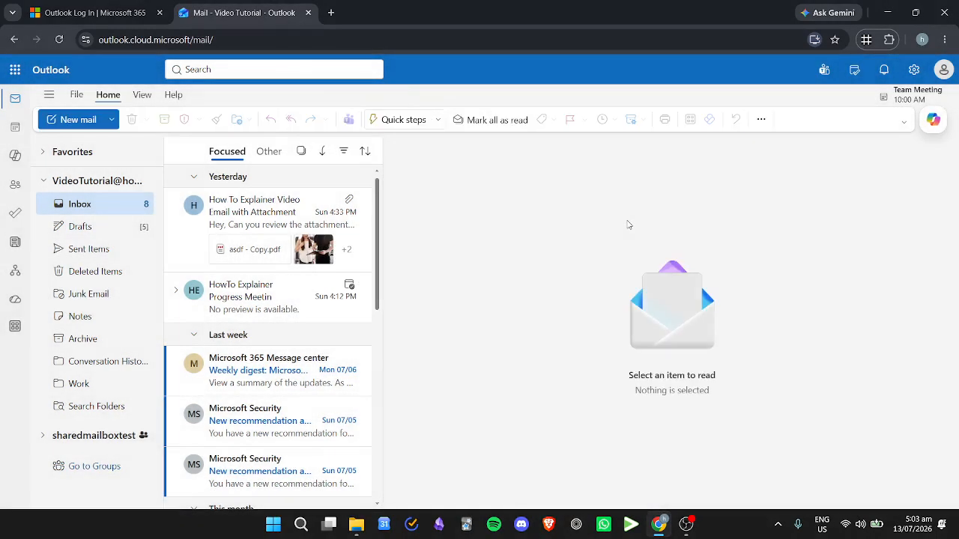
- Start a new email and insert New Signature into its body
left_click(78, 122)
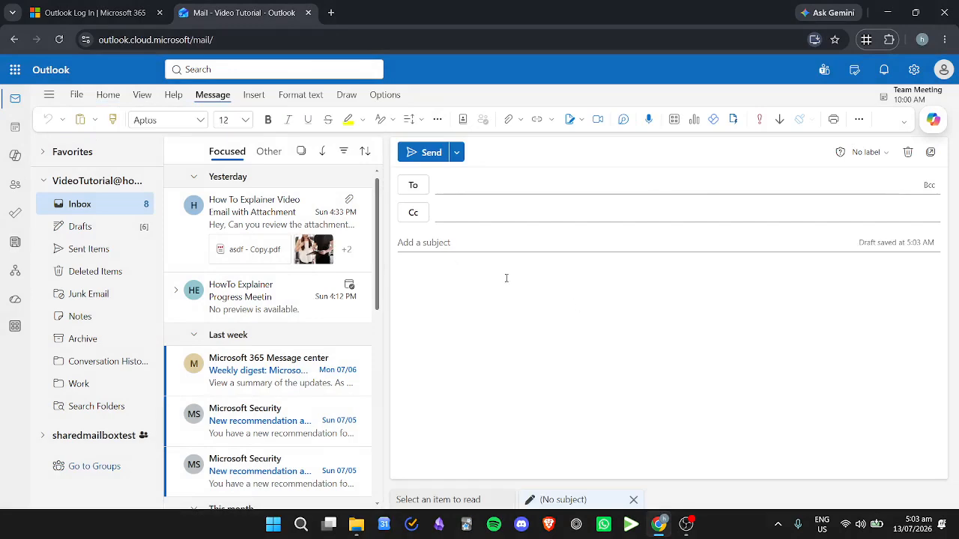
left_click(255, 97)
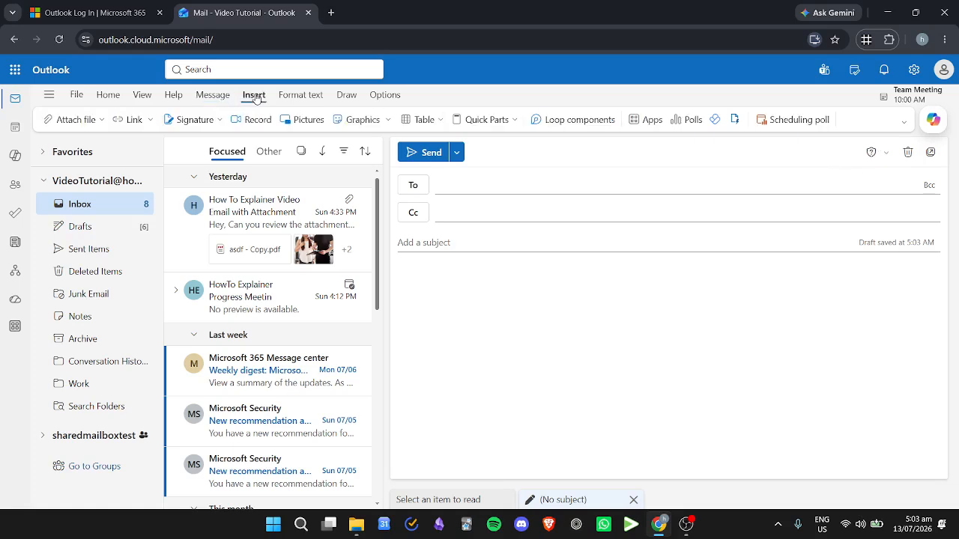
left_click(190, 121)
left_click(187, 146)
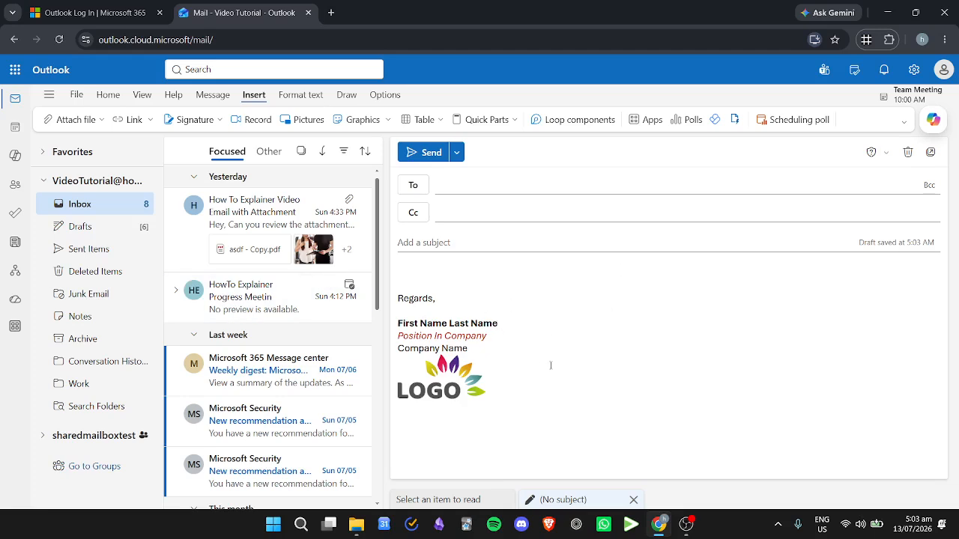
mouse_move(548, 399)
left_mouse_down()
mouse_move(562, 329)
mouse_move(600, 271)
left_mouse_up()
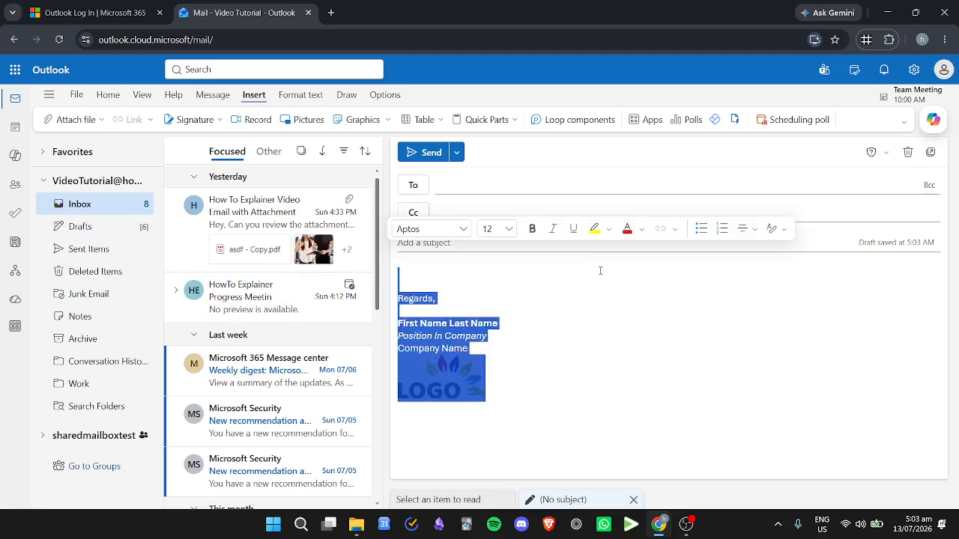
left_click(551, 275)
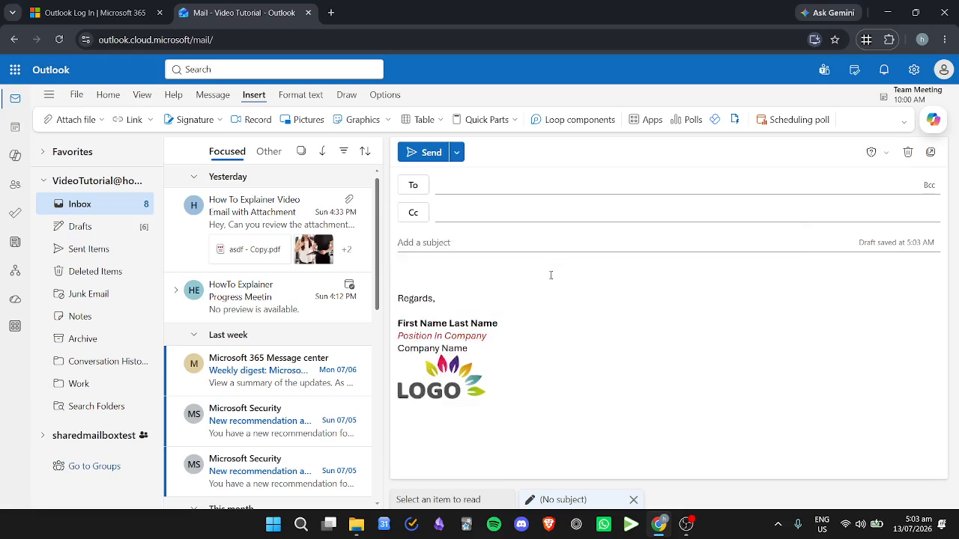